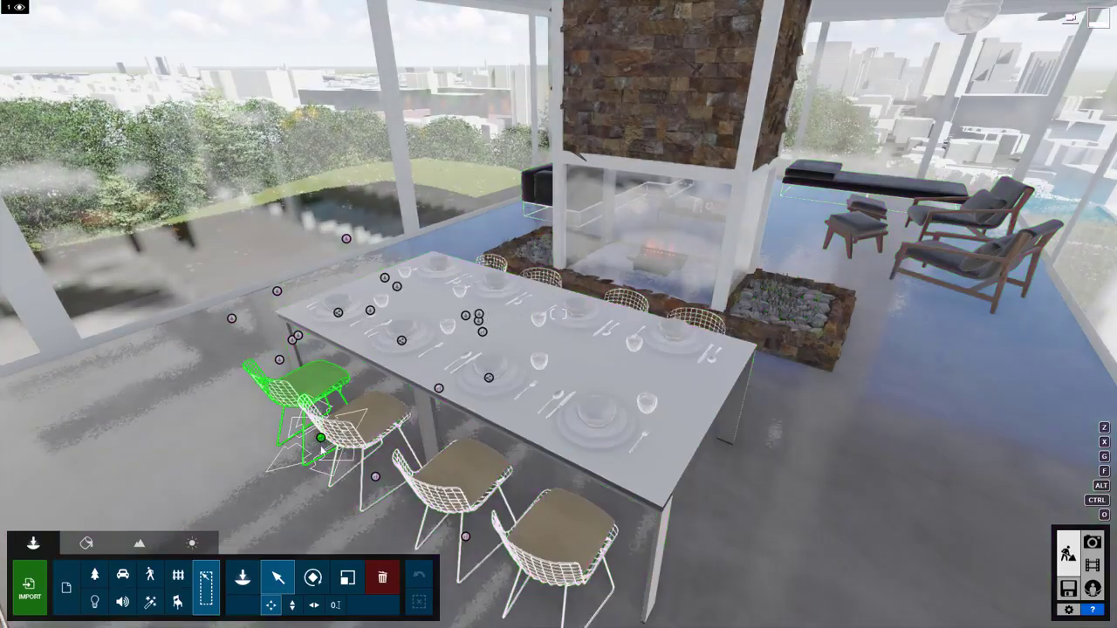
Step: Select the four chairs along the near side of the dining table together, and clear the selection
{"action": "left_click", "coordinate": [320, 439]}
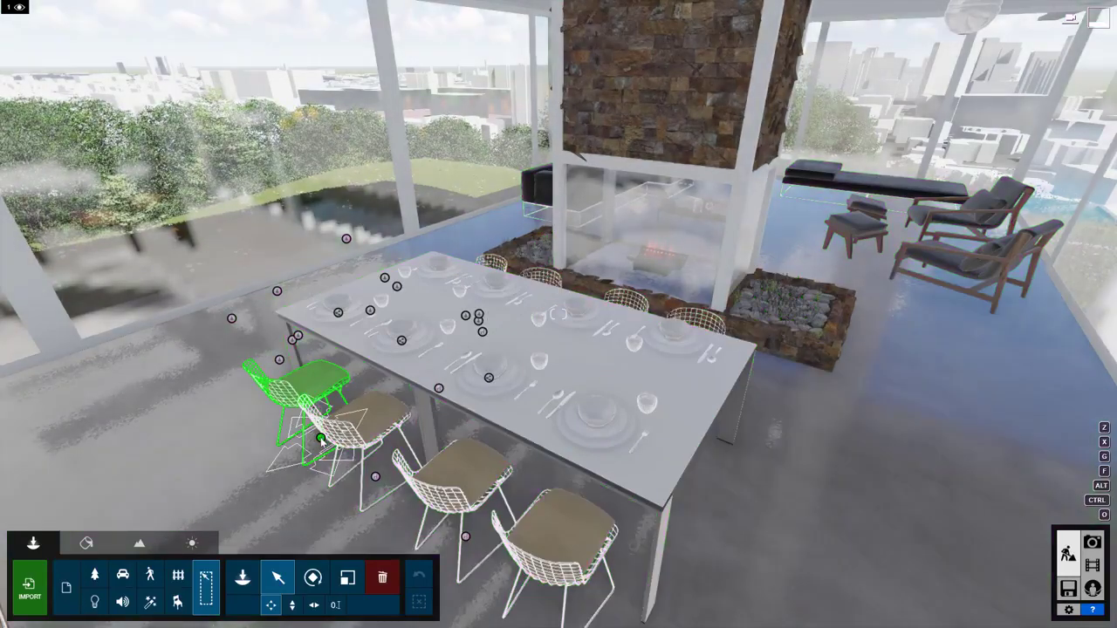
{"action": "left_click", "coordinate": [320, 438]}
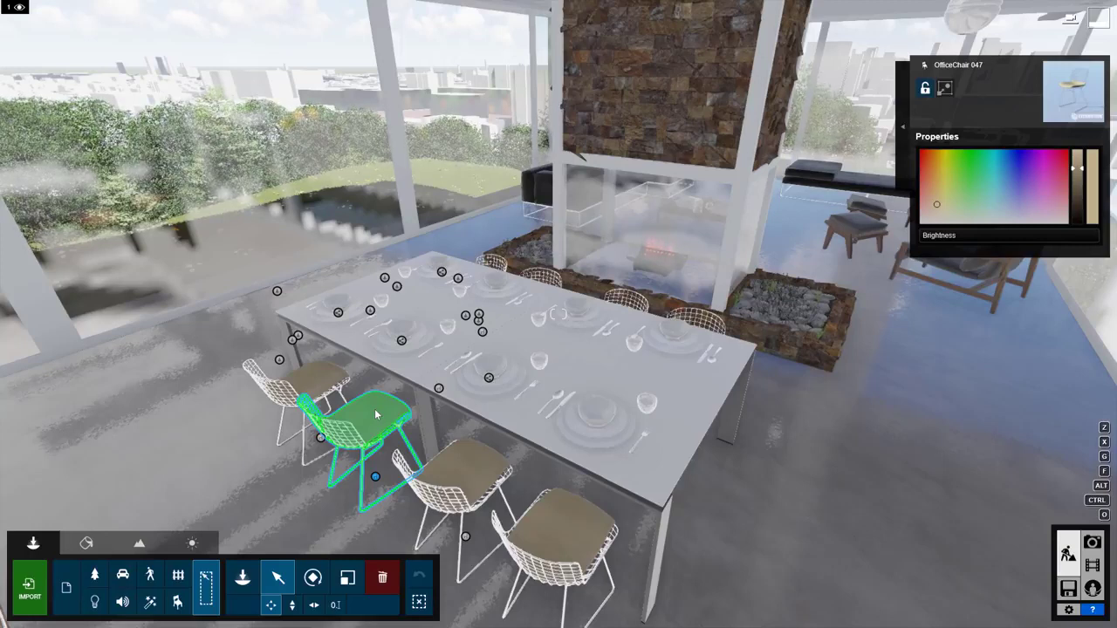
{"action": "left_click", "coordinate": [374, 408]}
{"action": "left_click", "coordinate": [320, 378], "text": "ctrl"}
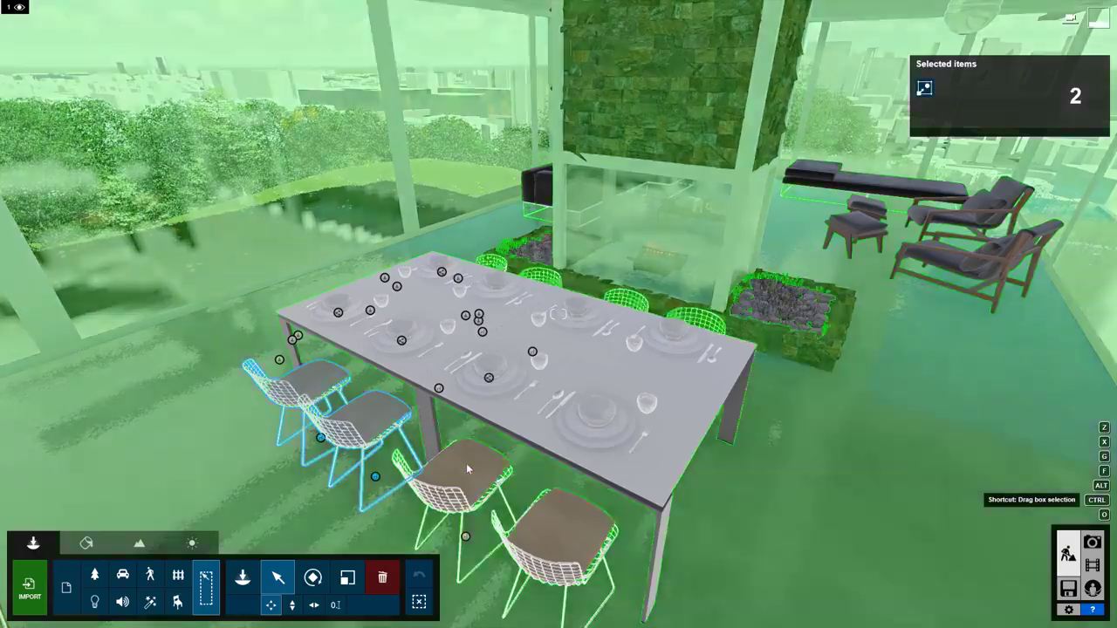
{"action": "left_click", "coordinate": [466, 463], "text": "ctrl"}
{"action": "left_click", "coordinate": [556, 529], "text": "ctrl"}
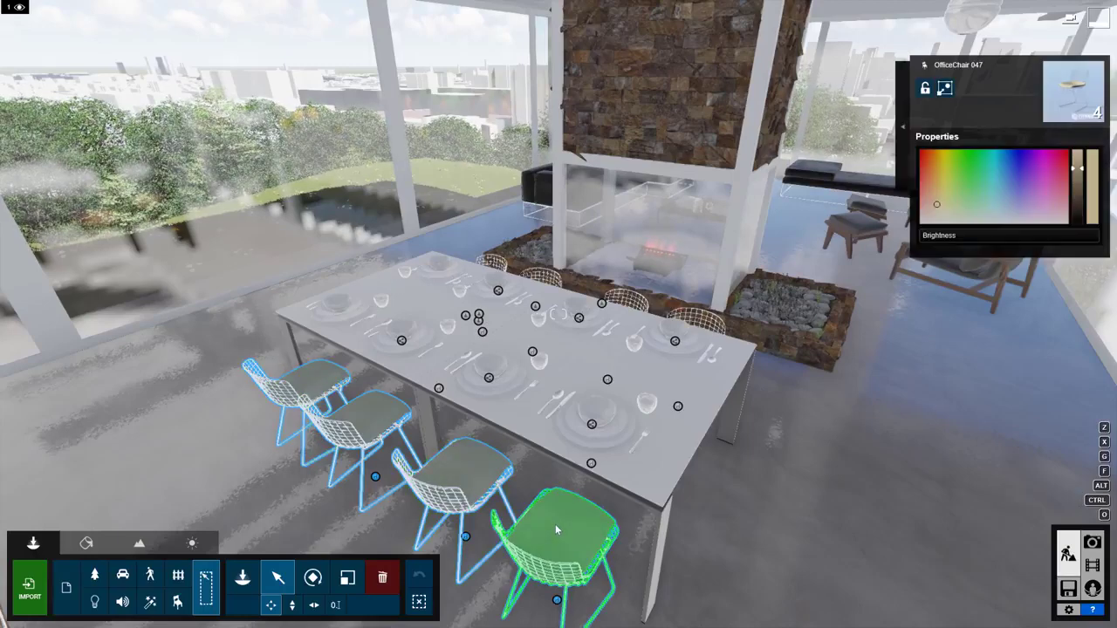
{"action": "left_click", "coordinate": [419, 602]}
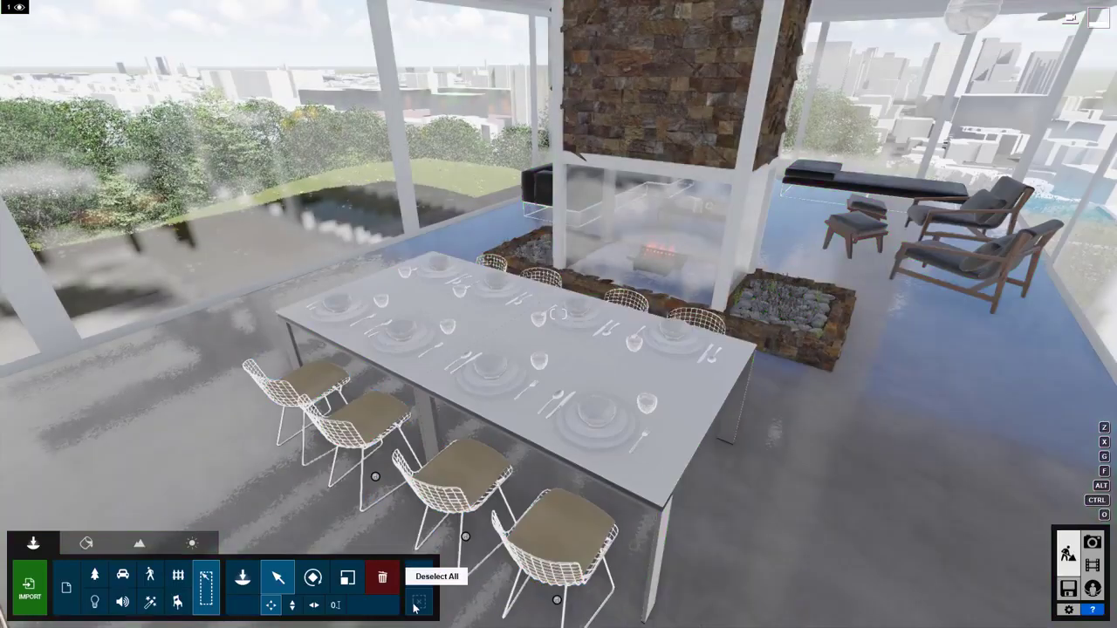
Step: Box-select the whole dining table area across all object categories, check what it catches outside, and clear the selection
{"action": "right_click_drag", "start_coordinate": [318, 340], "coordinate": [379, 386]}
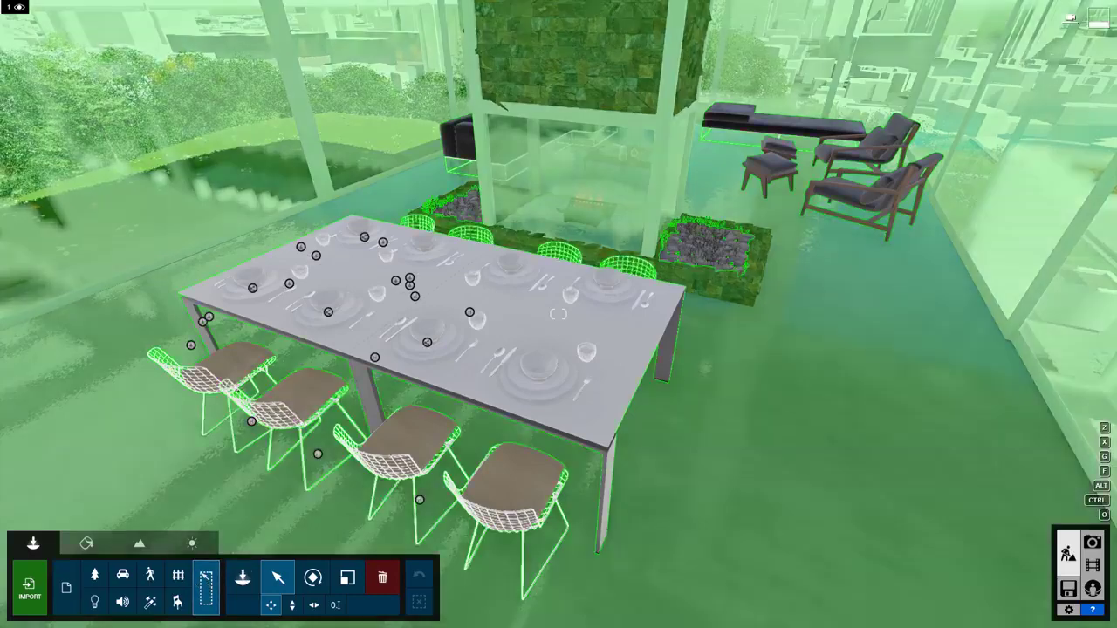
{"action": "right_click_drag", "start_coordinate": [403, 283], "coordinate": [420, 314]}
{"action": "key", "text": "a"}
{"action": "right_click_drag", "start_coordinate": [296, 424], "coordinate": [322, 429]}
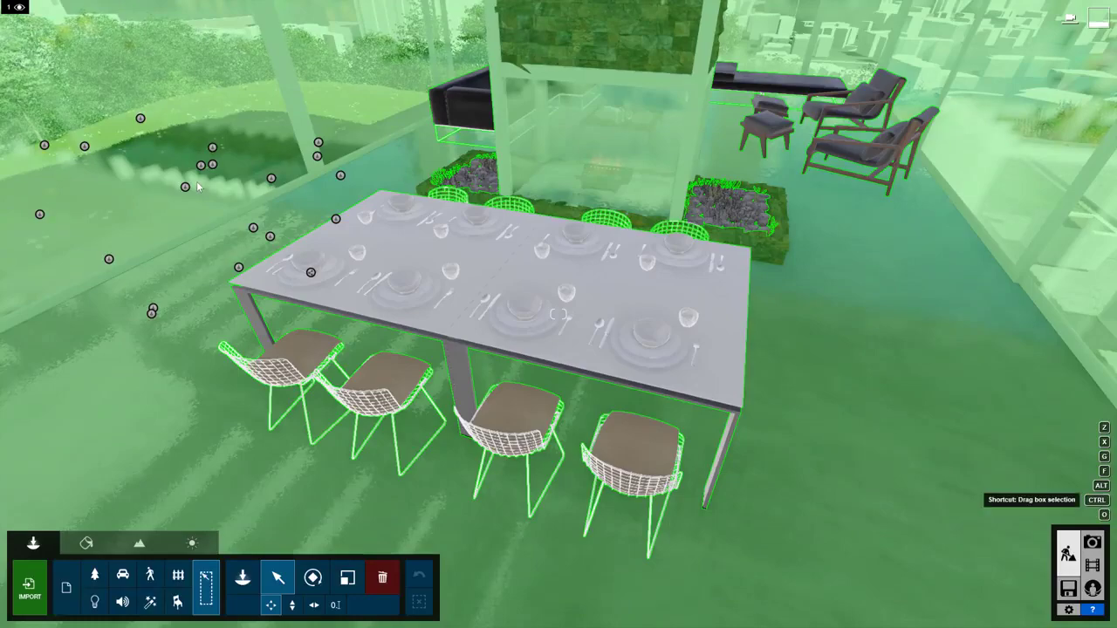
{"action": "mouse_move", "coordinate": [181, 146]}
{"action": "left_mouse_down", "text": "ctrl"}
{"action": "mouse_move", "coordinate": [288, 244]}
{"action": "mouse_move", "coordinate": [671, 499]}
{"action": "mouse_move", "coordinate": [919, 574]}
{"action": "left_mouse_up", "text": "ctrl"}
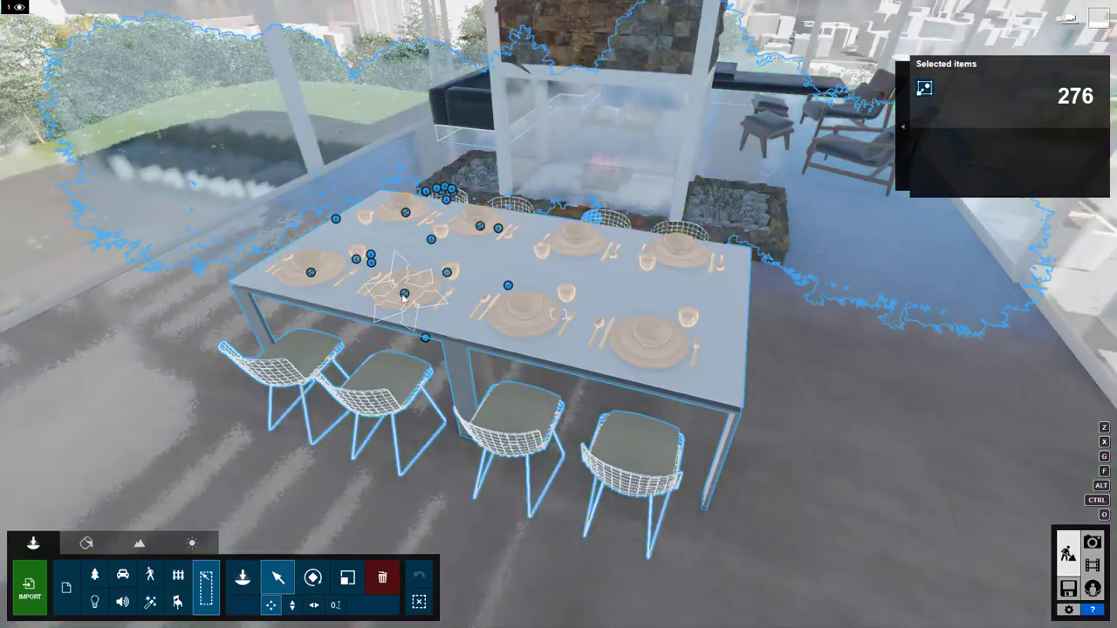
{"action": "key", "text": "a"}
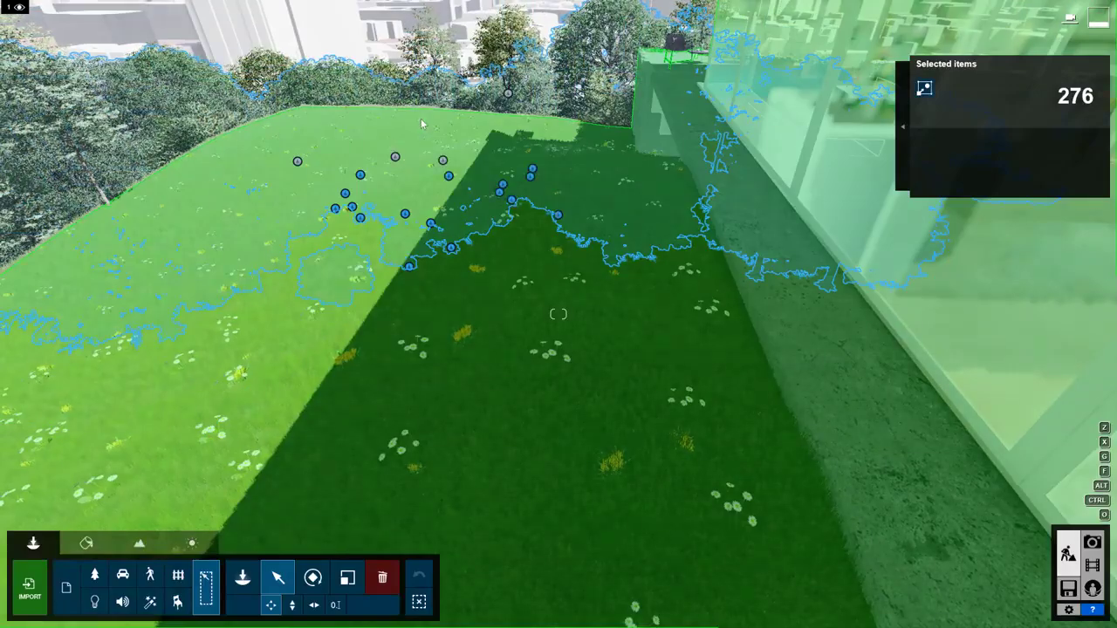
{"action": "right_click_drag", "start_coordinate": [421, 118], "coordinate": [443, 87]}
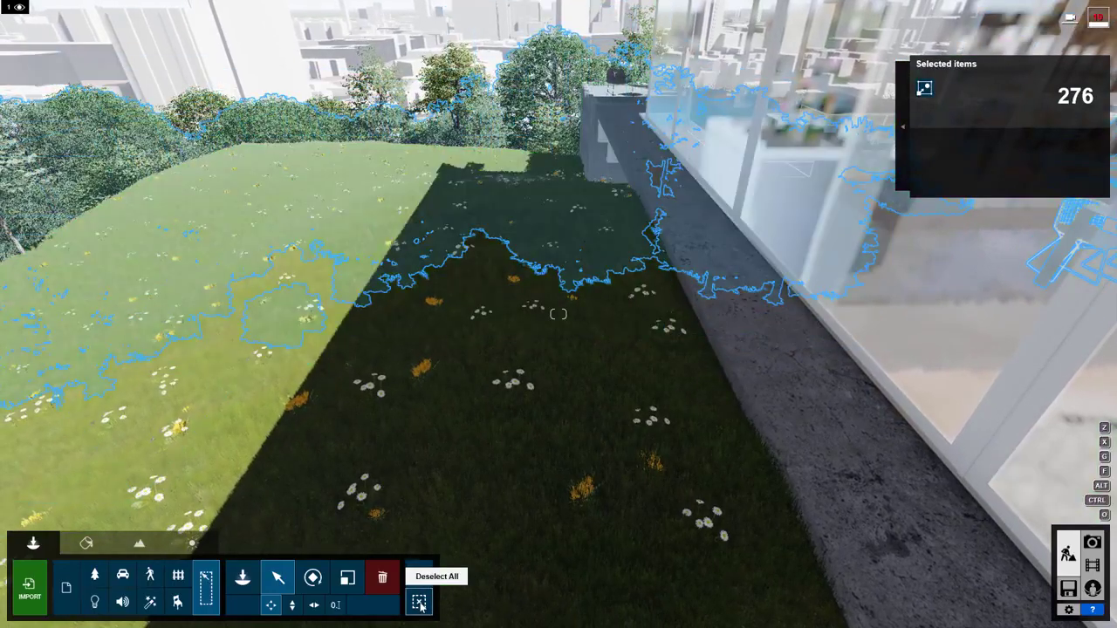
{"action": "left_click", "coordinate": [419, 602]}
Step: Box-select the dining table and its chairs with only the indoor category active, and clear the selection
{"action": "key", "text": "d"}
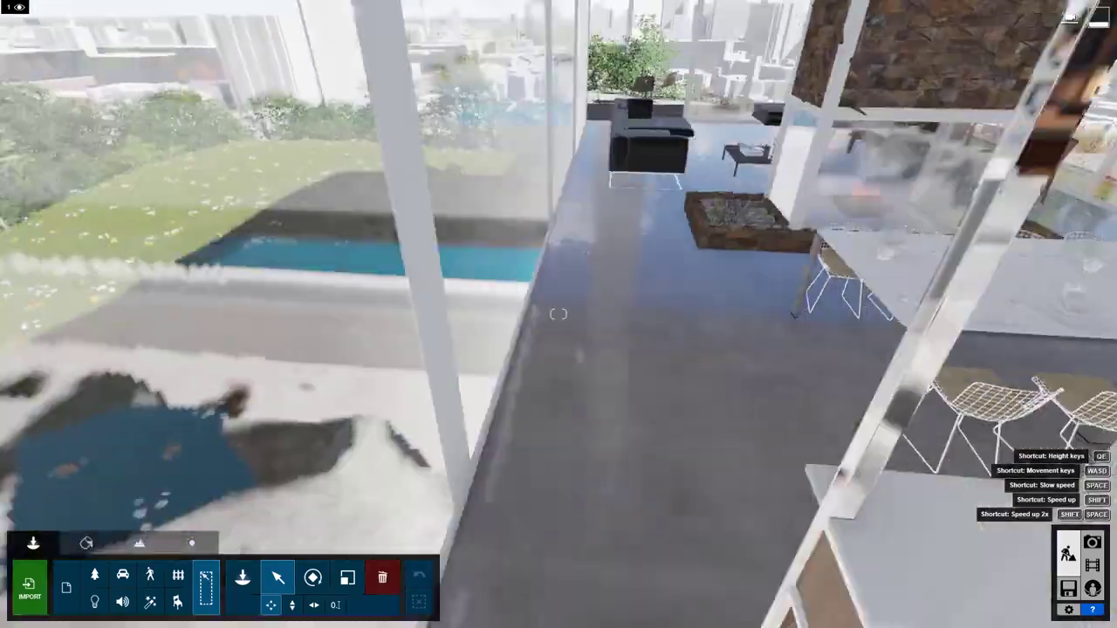
{"action": "key", "text": "d"}
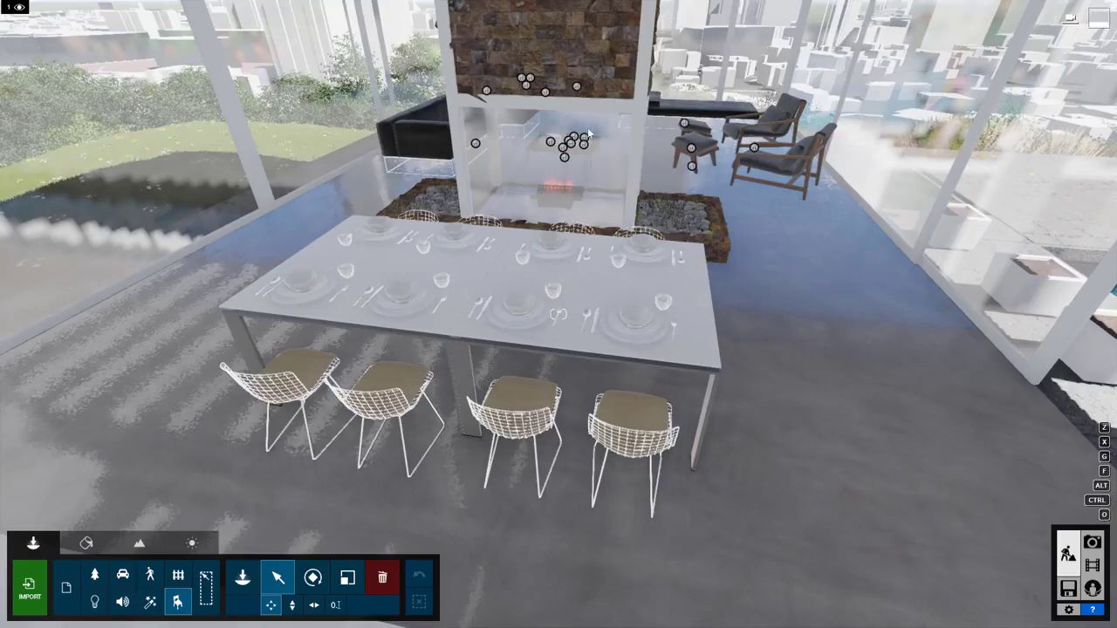
{"action": "right_click_drag", "start_coordinate": [370, 414], "coordinate": [389, 437]}
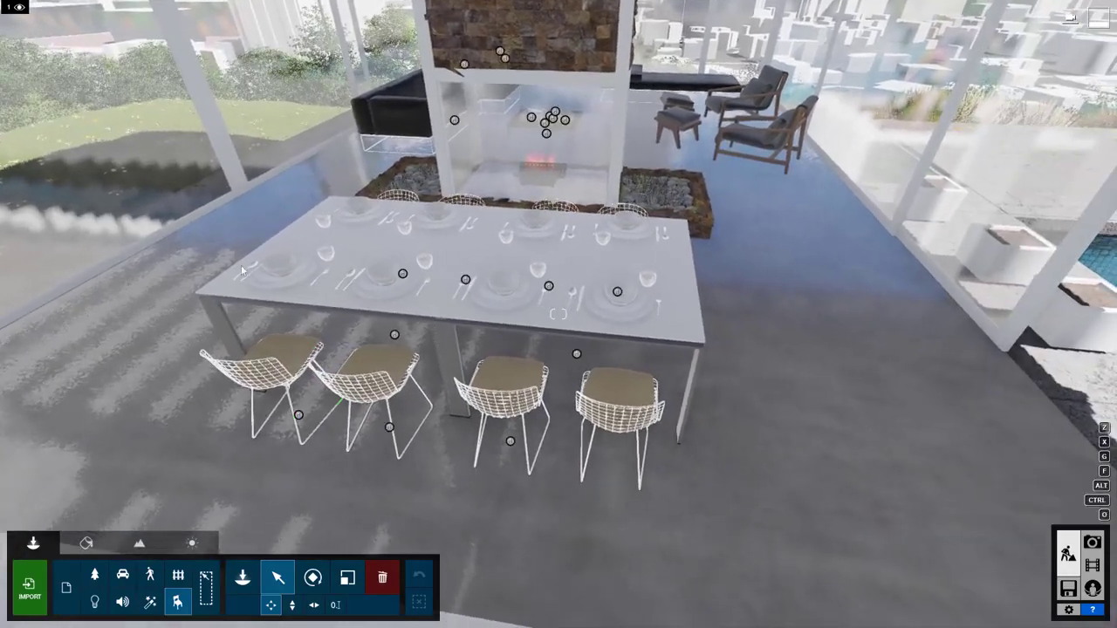
{"action": "left_click_drag", "start_coordinate": [192, 186], "coordinate": [812, 487], "text": "ctrl"}
{"action": "right_click_drag", "start_coordinate": [813, 487], "coordinate": [600, 475]}
{"action": "key", "text": "d"}
{"action": "key", "text": "w"}
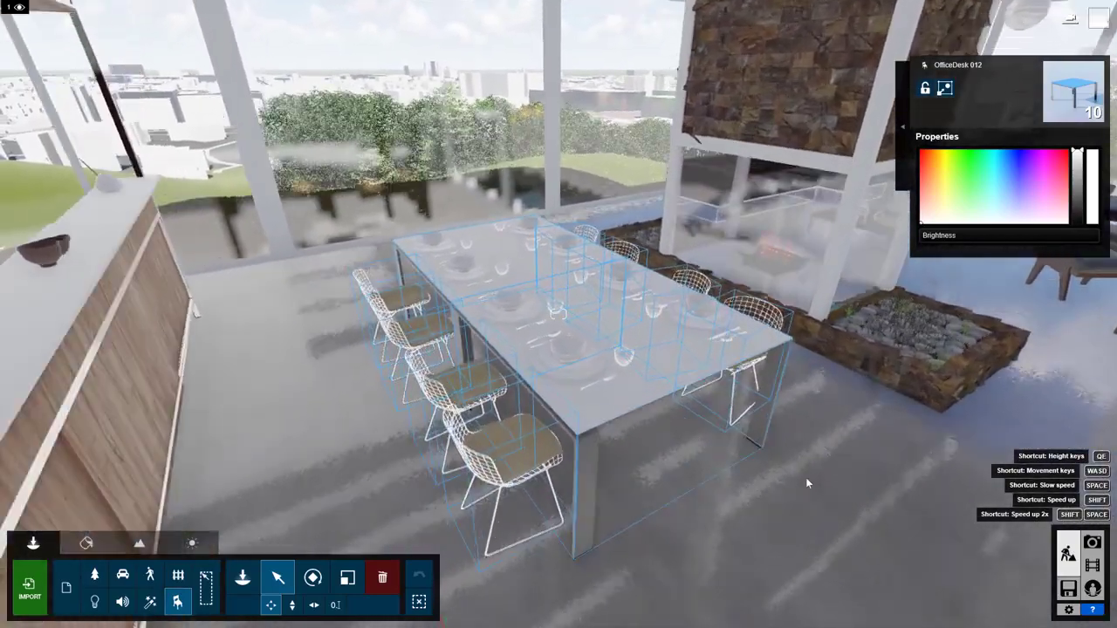
{"action": "left_click", "coordinate": [418, 599]}
Step: Box-select the dining table and all eight chairs from a top-down view, inspect the selection, and clear it
{"action": "right_click_drag", "start_coordinate": [425, 436], "coordinate": [488, 501]}
{"action": "key", "text": "w"}
{"action": "right_click_drag", "start_coordinate": [368, 366], "coordinate": [314, 489]}
{"action": "key", "text": "w"}
{"action": "key", "text": "d"}
{"action": "key", "text": "s"}
{"action": "key", "text": "a"}
{"action": "key", "text": "q"}
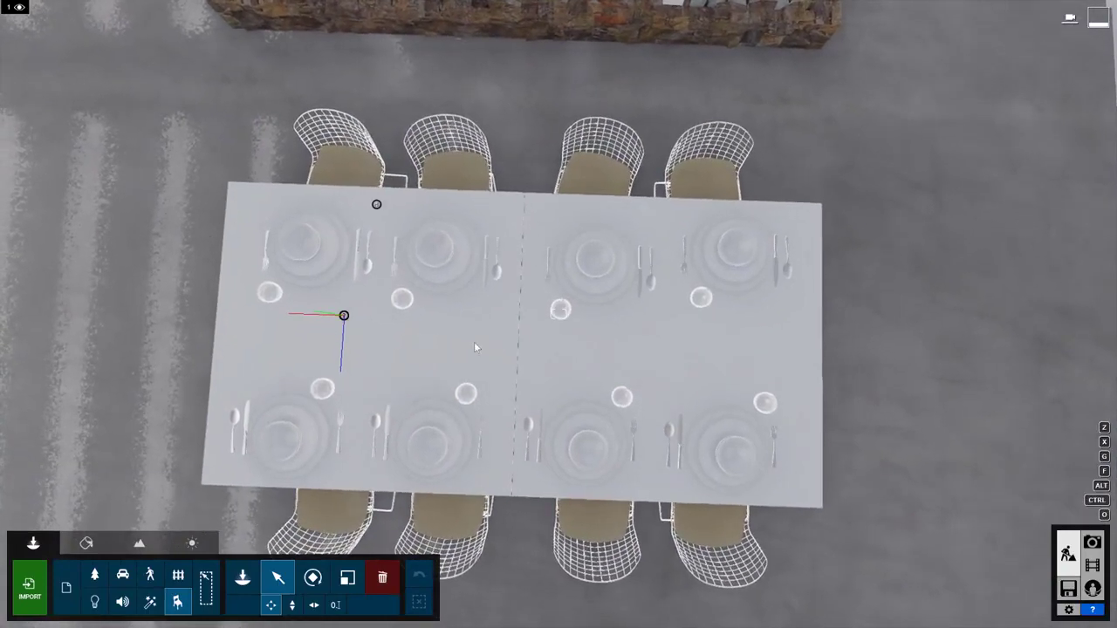
{"action": "left_click", "coordinate": [474, 345], "text": "ctrl"}
{"action": "left_click", "coordinate": [203, 140], "text": "ctrl"}
{"action": "left_click_drag", "start_coordinate": [132, 63], "coordinate": [1065, 626], "text": "ctrl"}
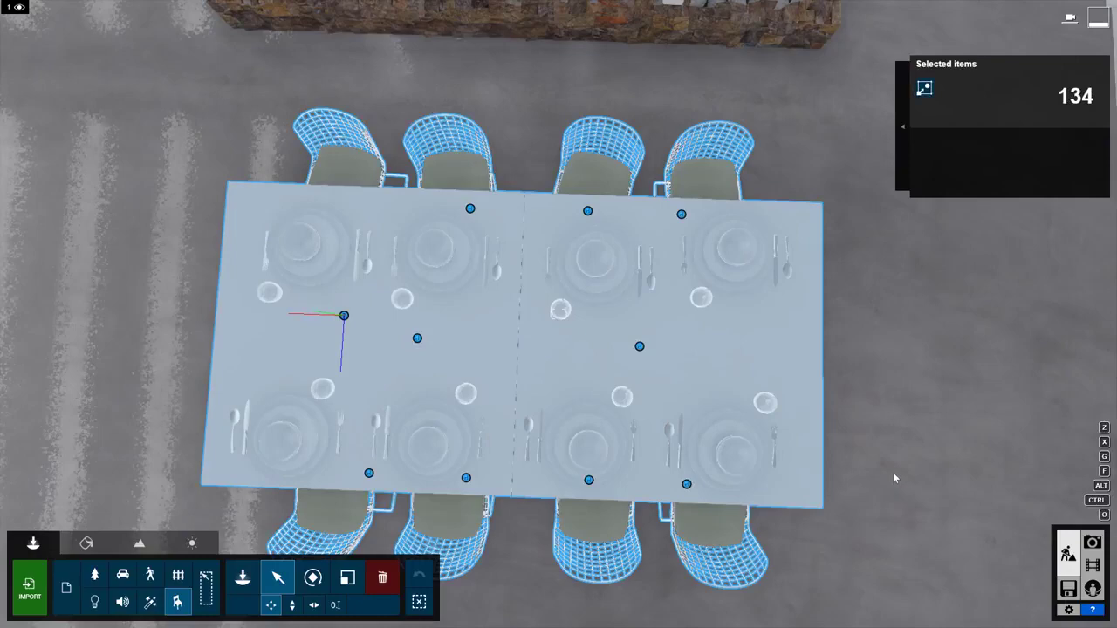
{"action": "right_click_drag", "start_coordinate": [925, 515], "coordinate": [376, 288]}
{"action": "right_click_drag", "start_coordinate": [559, 314], "coordinate": [490, 281]}
{"action": "key", "text": "e"}
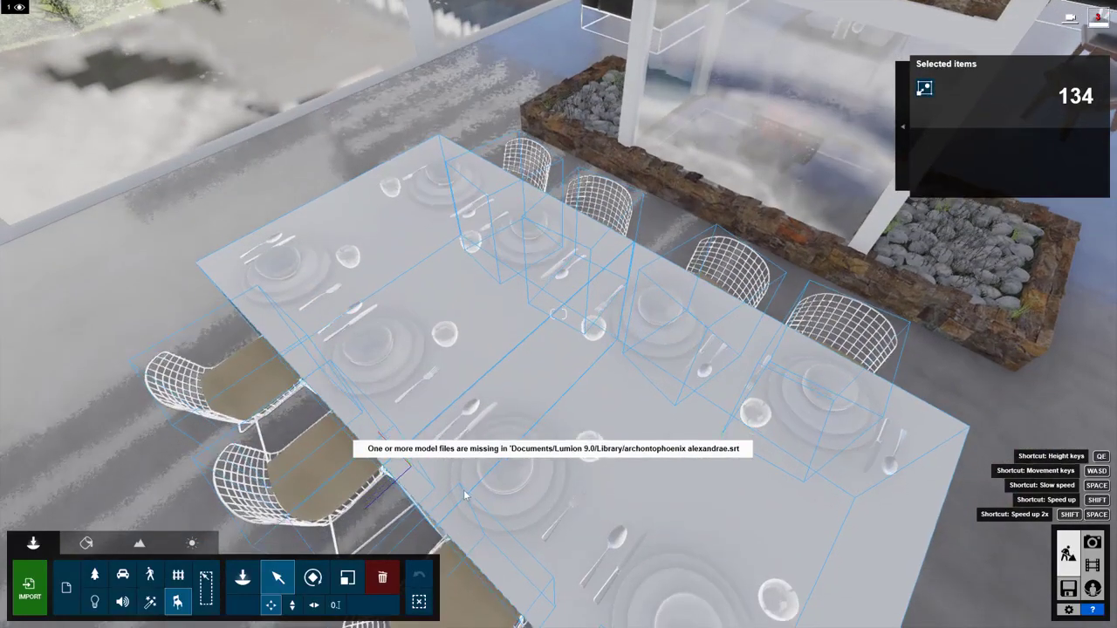
{"action": "left_click", "coordinate": [419, 602]}
Step: Delete the second chair from the far end on the near side of the dining table
{"action": "mouse_move", "coordinate": [420, 606]}
{"action": "right_mouse_down"}
{"action": "mouse_move", "coordinate": [420, 545]}
{"action": "mouse_move", "coordinate": [421, 625]}
{"action": "right_mouse_up"}
{"action": "key", "text": "e"}
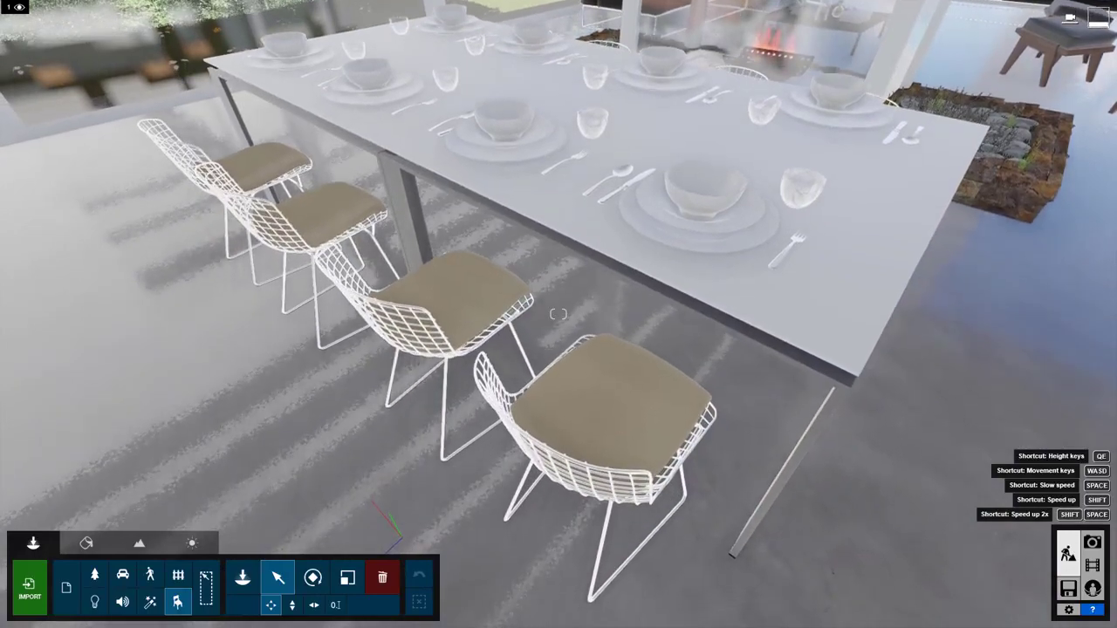
{"action": "key", "text": "a"}
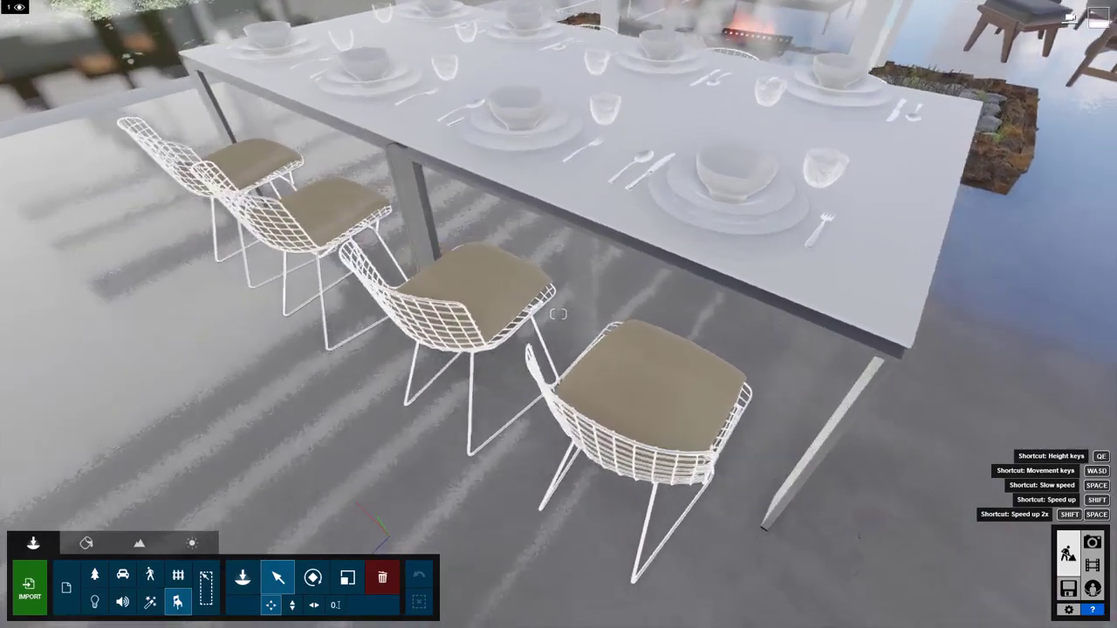
{"action": "key", "text": "a"}
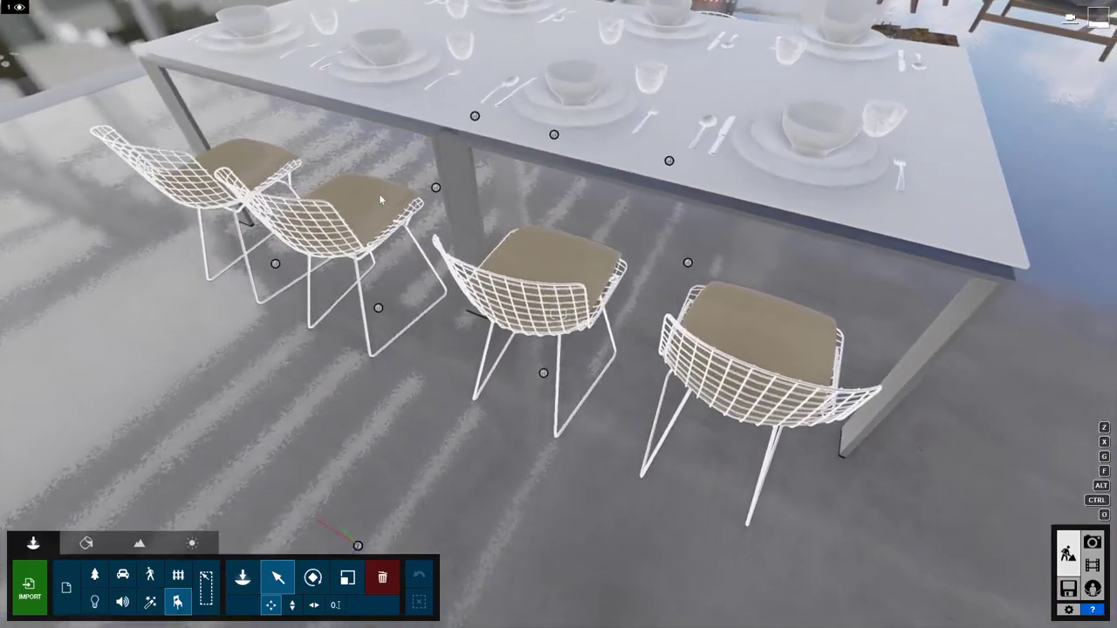
{"action": "left_click", "coordinate": [388, 571]}
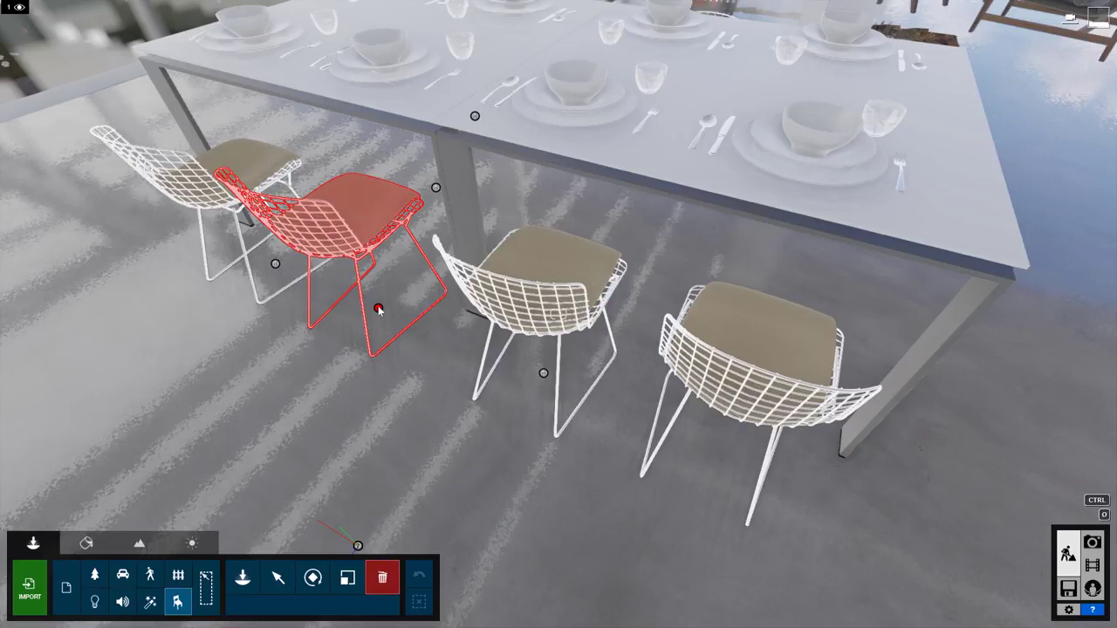
{"action": "left_click", "coordinate": [355, 203]}
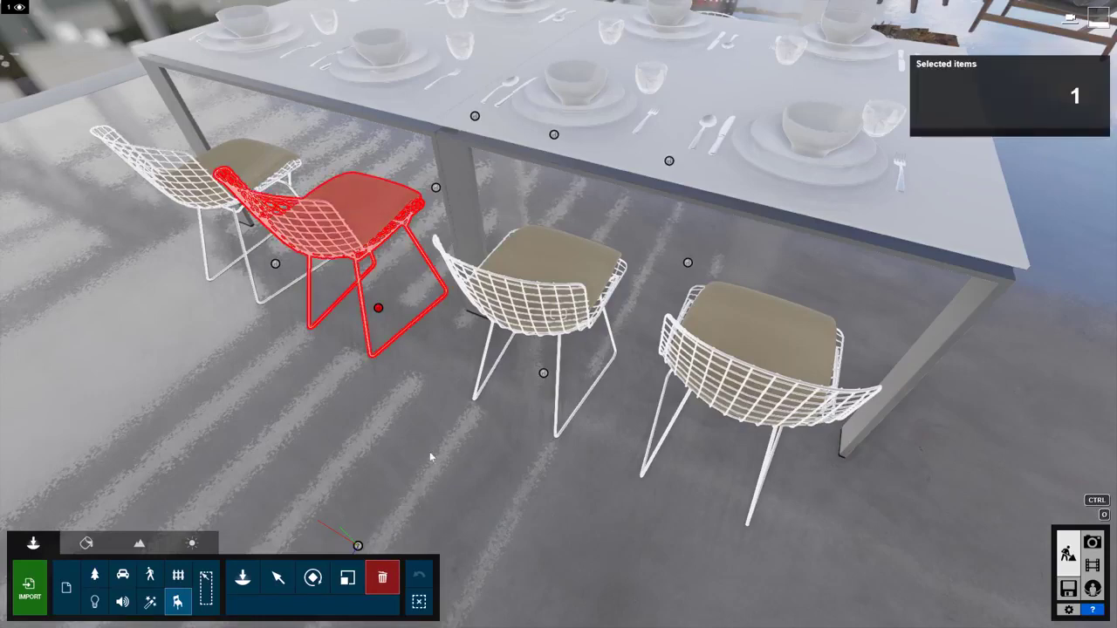
{"action": "left_click", "coordinate": [378, 311]}
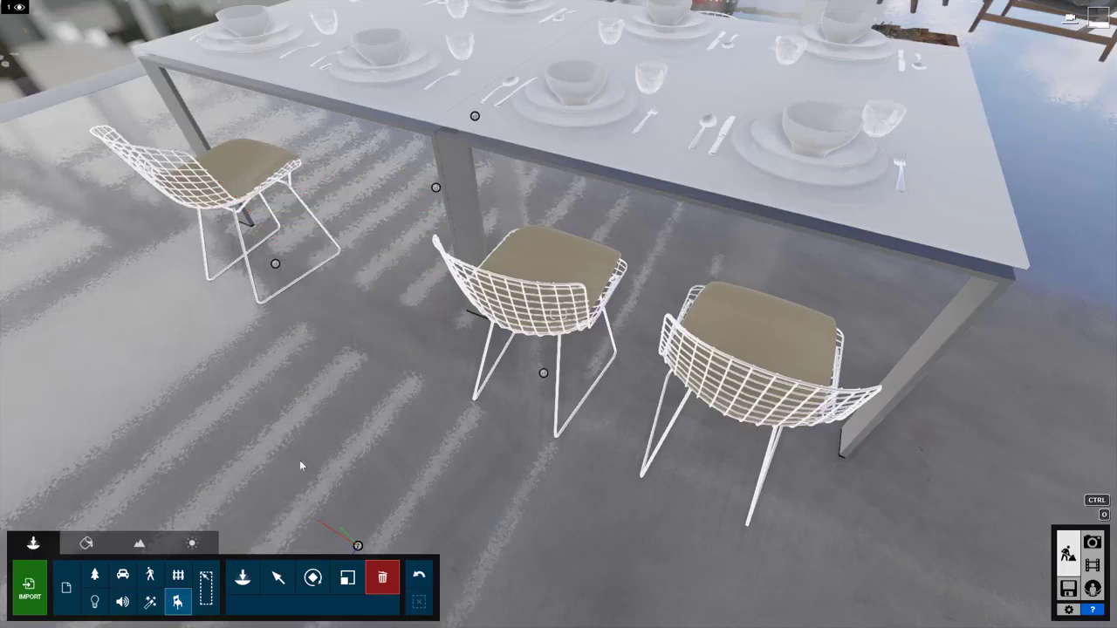
Step: Select the two adjacent chairs nearest the middle and close end of the table and delete them together
{"action": "left_click", "coordinate": [278, 577]}
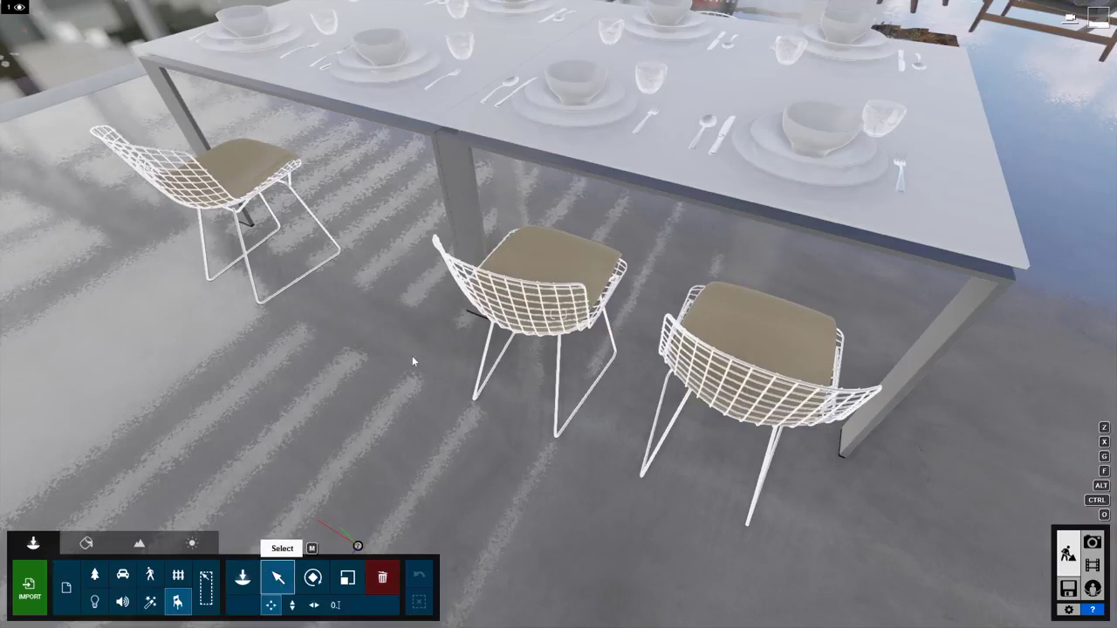
{"action": "left_click", "coordinate": [524, 264]}
{"action": "key", "text": "ctrl"}
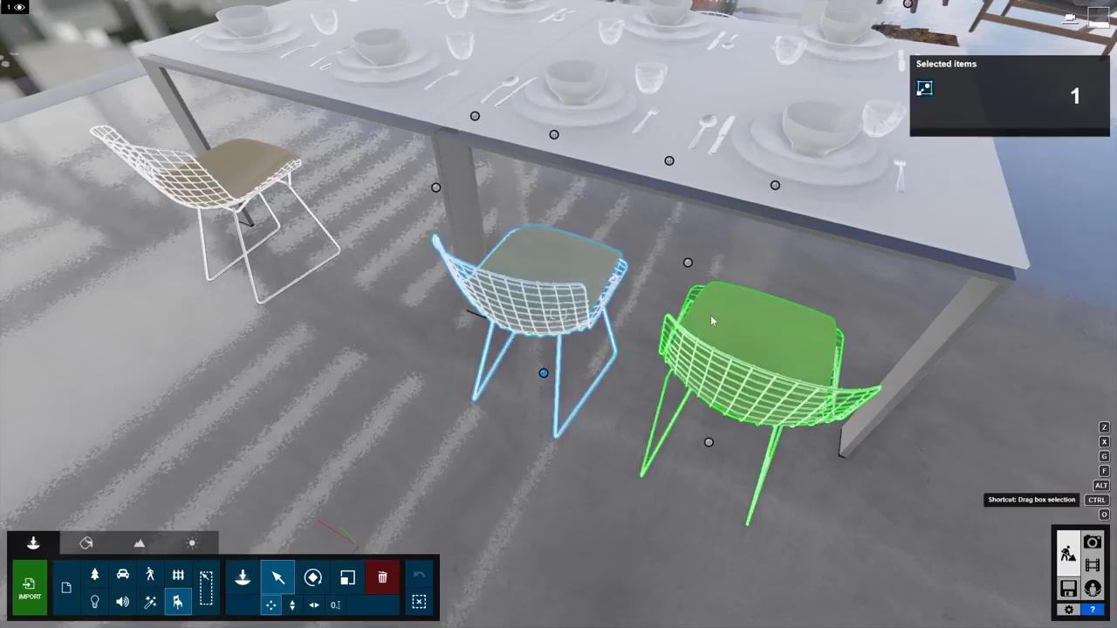
{"action": "left_click", "coordinate": [710, 315], "text": "ctrl"}
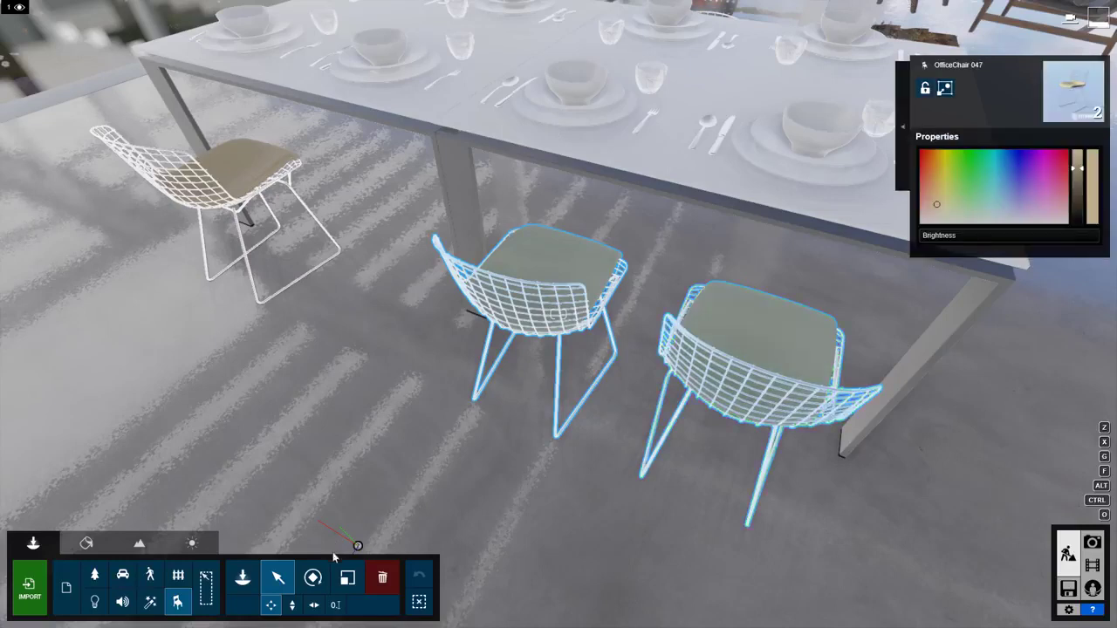
{"action": "left_click", "coordinate": [380, 577]}
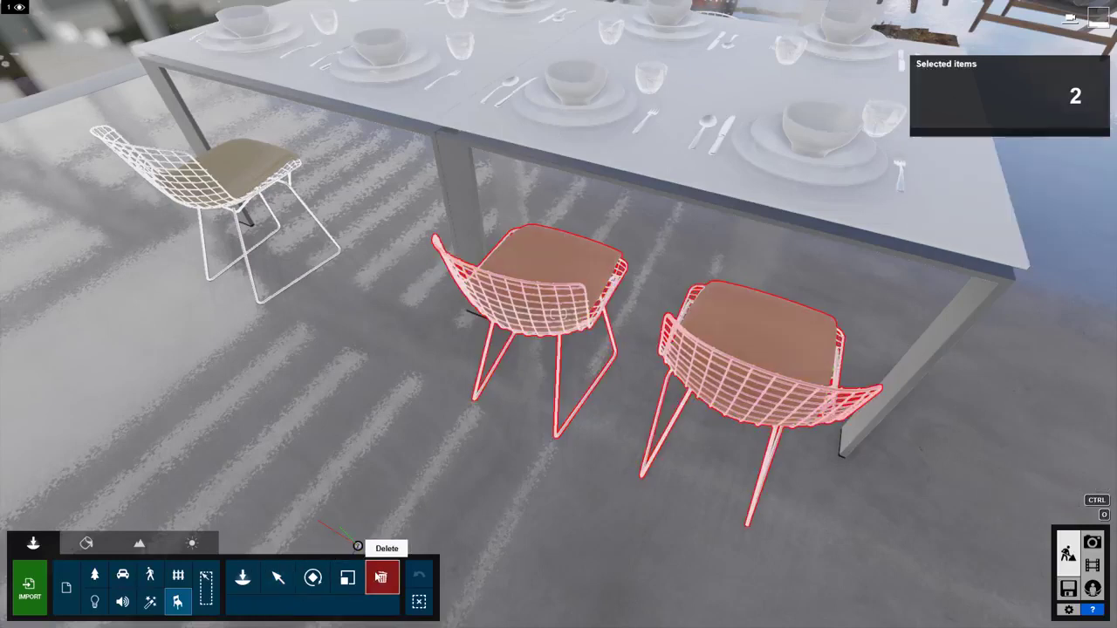
{"action": "left_click", "coordinate": [543, 373]}
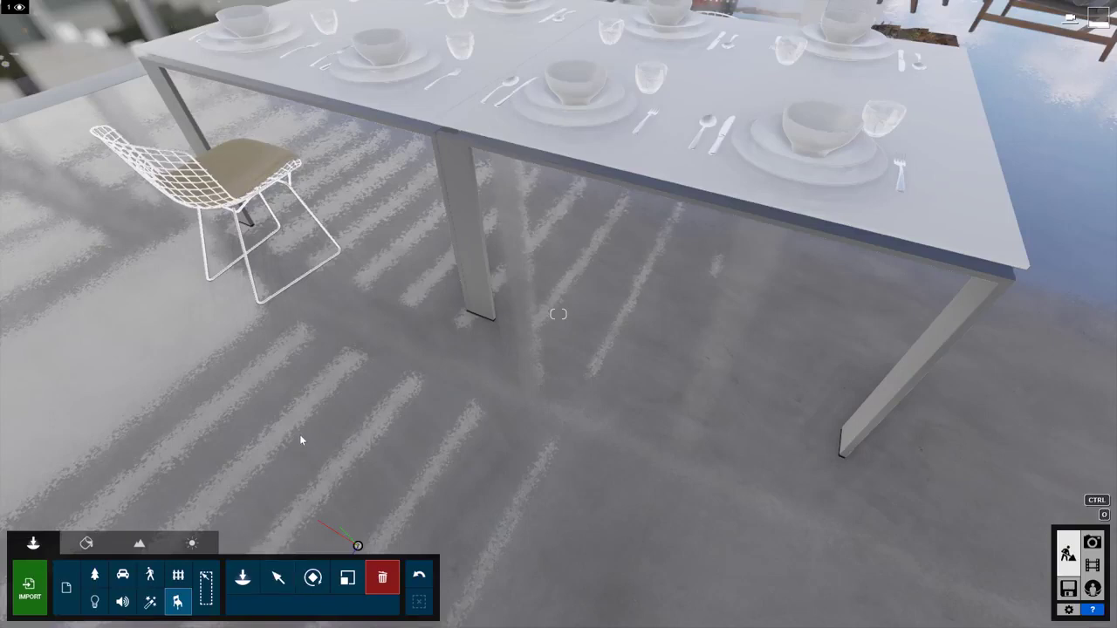
Step: Select the remaining chair on the near side of the table and move it across the floor away from the end leg
{"action": "right_click_drag", "start_coordinate": [336, 427], "coordinate": [321, 426]}
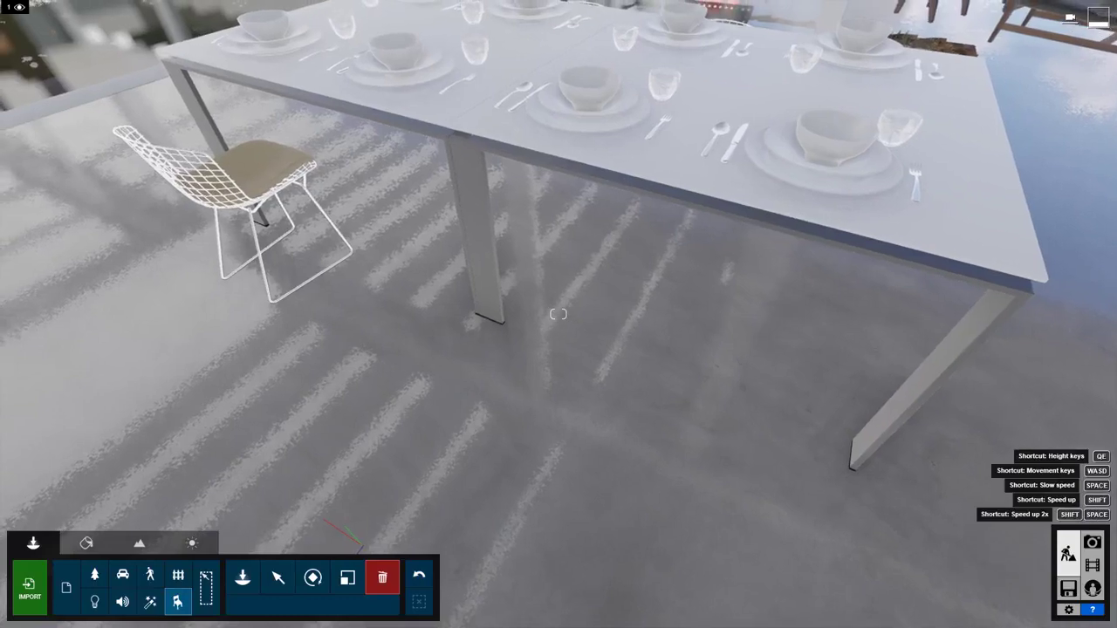
{"action": "key", "text": "m"}
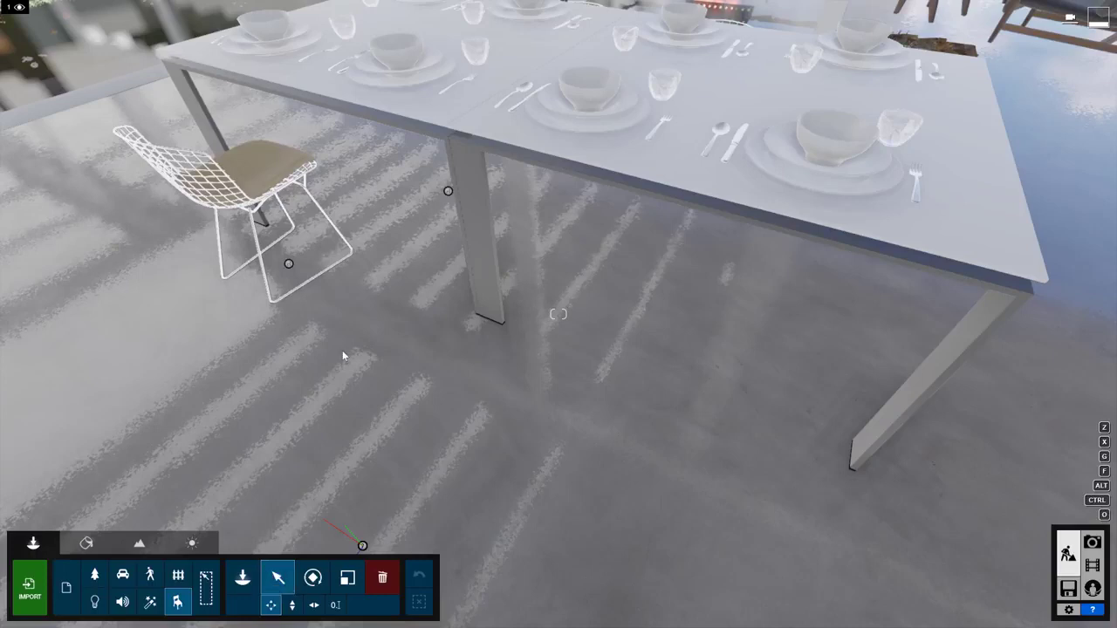
{"action": "left_click", "coordinate": [293, 174]}
{"action": "left_click_drag", "start_coordinate": [288, 262], "coordinate": [339, 328]}
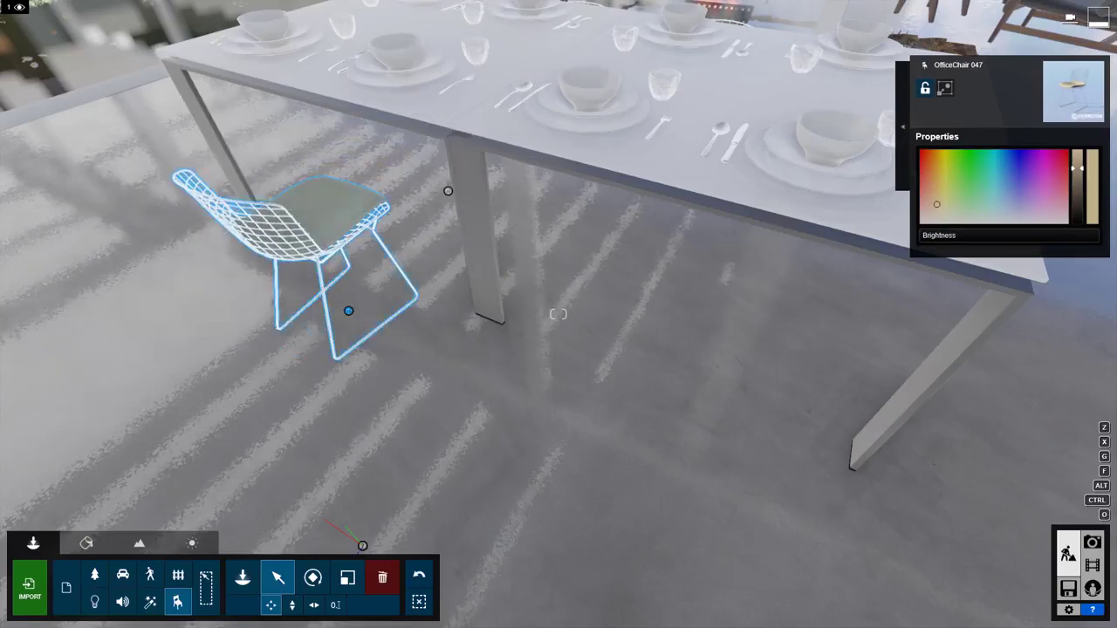
Step: Move the selected chair freely across the floor beside the far end of the dining table
{"action": "right_click_drag", "start_coordinate": [338, 329], "coordinate": [349, 272]}
{"action": "left_click_drag", "start_coordinate": [330, 417], "coordinate": [270, 429]}
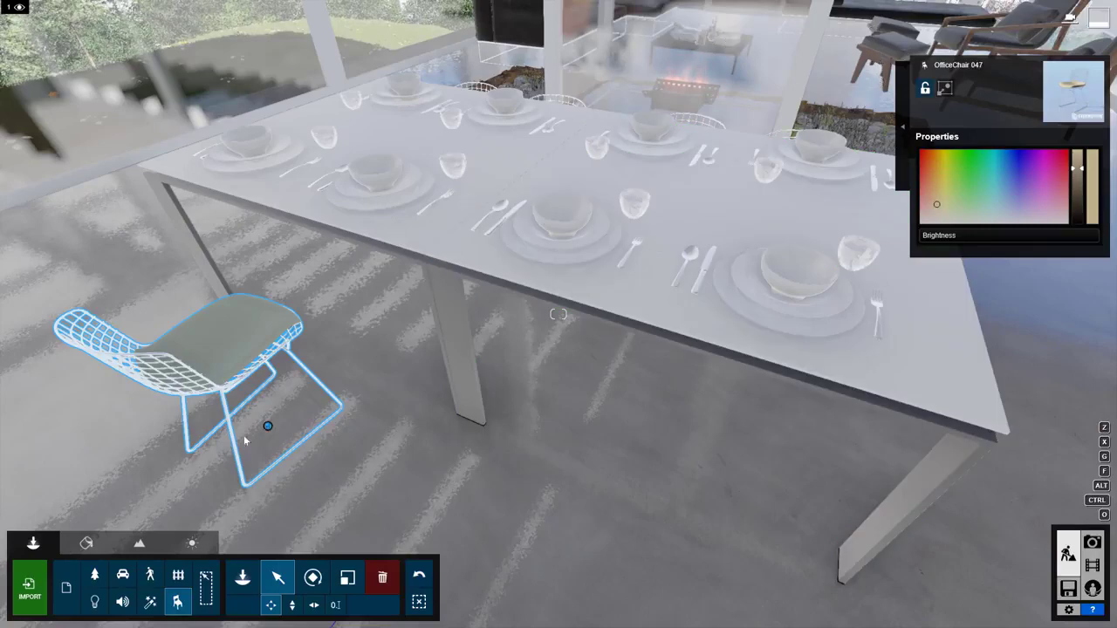
{"action": "right_click_drag", "start_coordinate": [372, 475], "coordinate": [352, 467]}
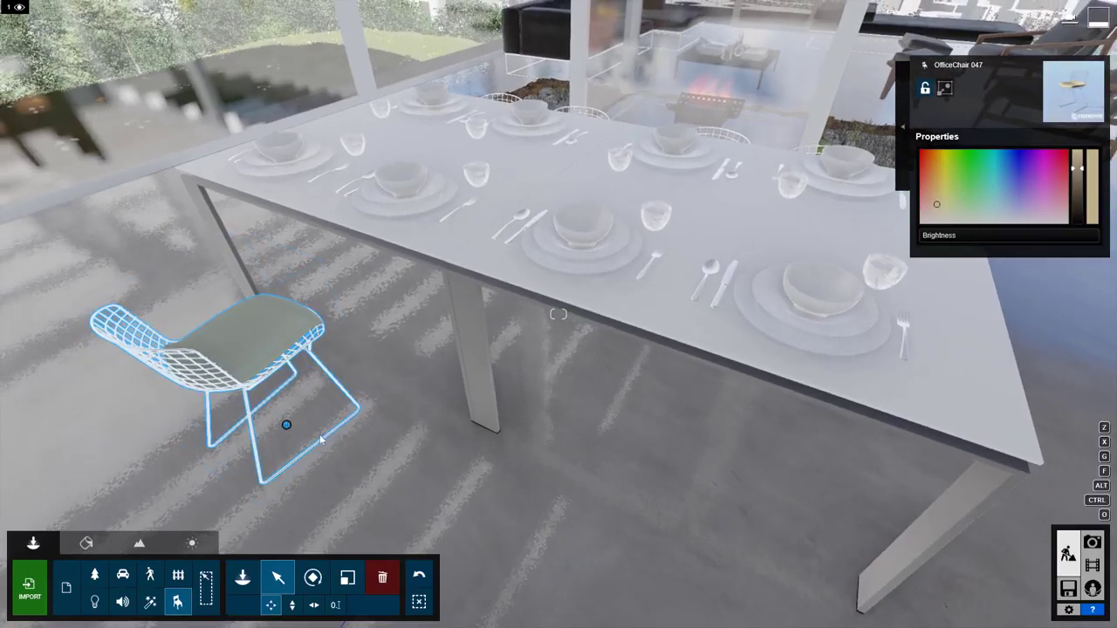
{"action": "left_click_drag", "start_coordinate": [287, 425], "coordinate": [296, 342]}
Step: Slide the chair along single directions, sideways and toward the table, leaving it in front of the end place setting
{"action": "right_click_drag", "start_coordinate": [296, 342], "coordinate": [453, 370]}
{"action": "key", "text": "a"}
{"action": "key", "text": "a"}
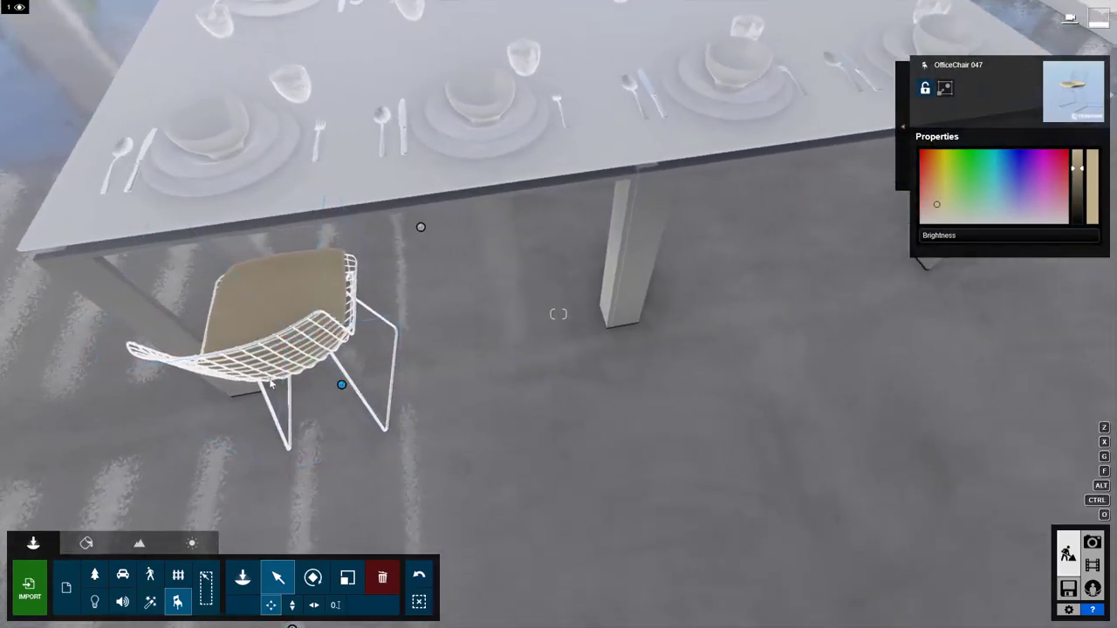
{"action": "left_click", "coordinate": [341, 387]}
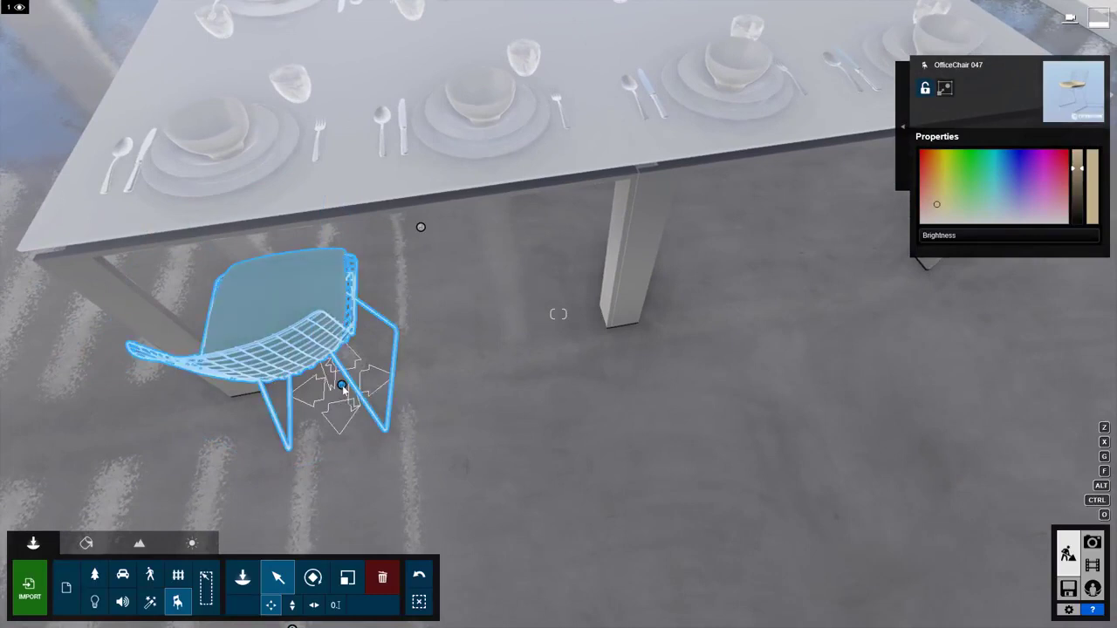
{"action": "left_click_drag", "start_coordinate": [343, 389], "coordinate": [406, 396]}
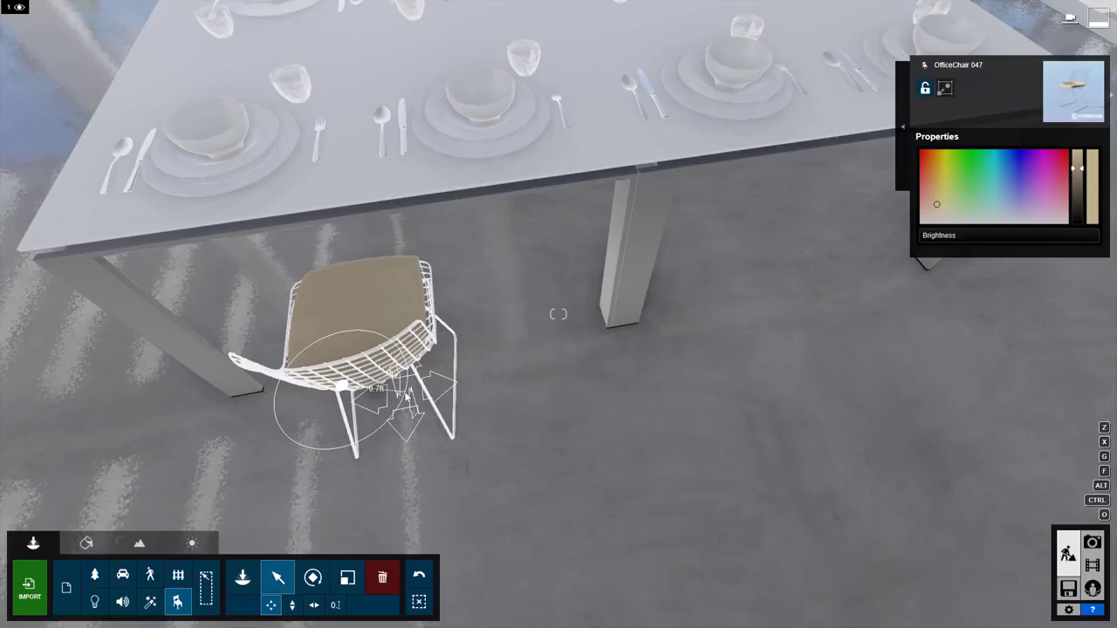
{"action": "left_click_drag", "start_coordinate": [406, 395], "coordinate": [410, 437]}
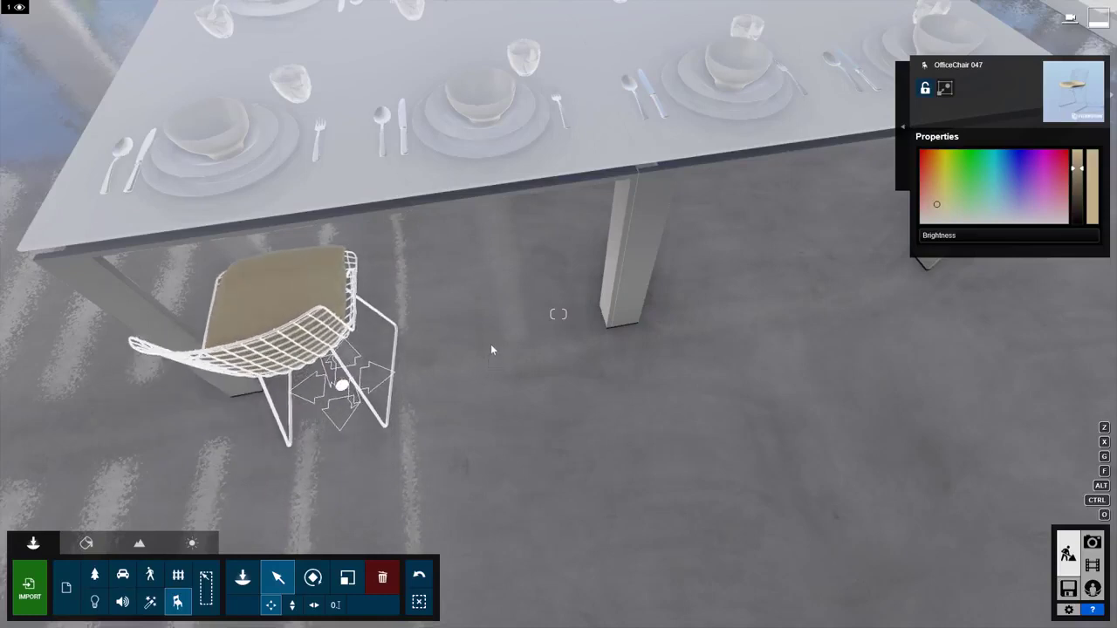
{"action": "left_click_drag", "start_coordinate": [490, 344], "coordinate": [492, 336]}
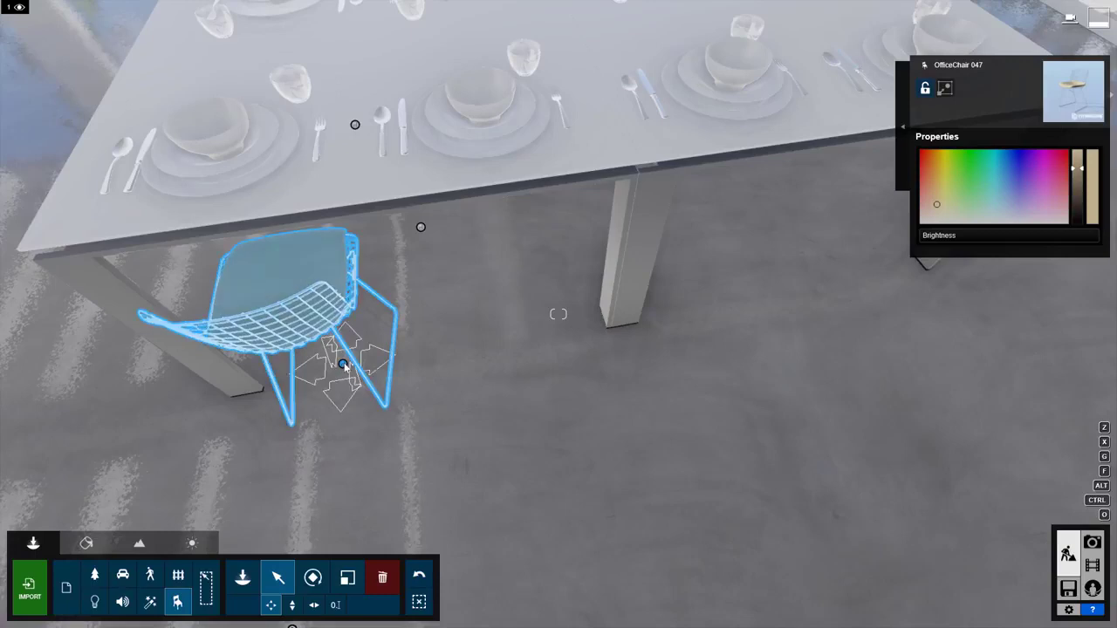
Step: Copy the chair three times along the same side of the table, one for each remaining place setting
{"action": "left_click_drag", "start_coordinate": [345, 367], "coordinate": [524, 399]}
{"action": "right_click_drag", "start_coordinate": [524, 399], "coordinate": [471, 400]}
{"action": "key", "text": "d"}
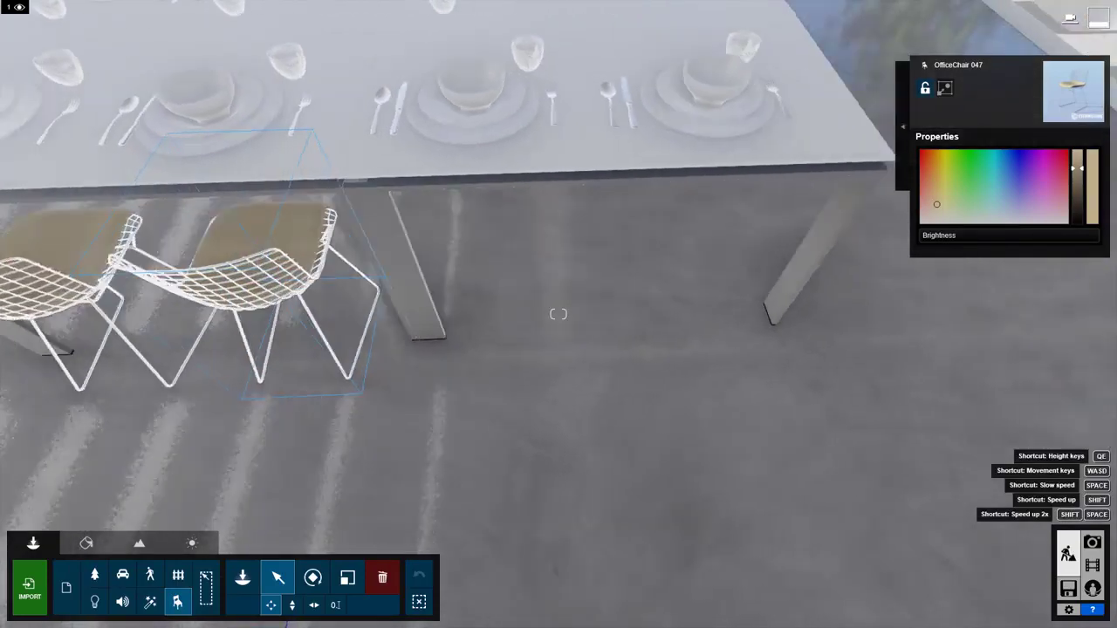
{"action": "left_click", "coordinate": [275, 336]}
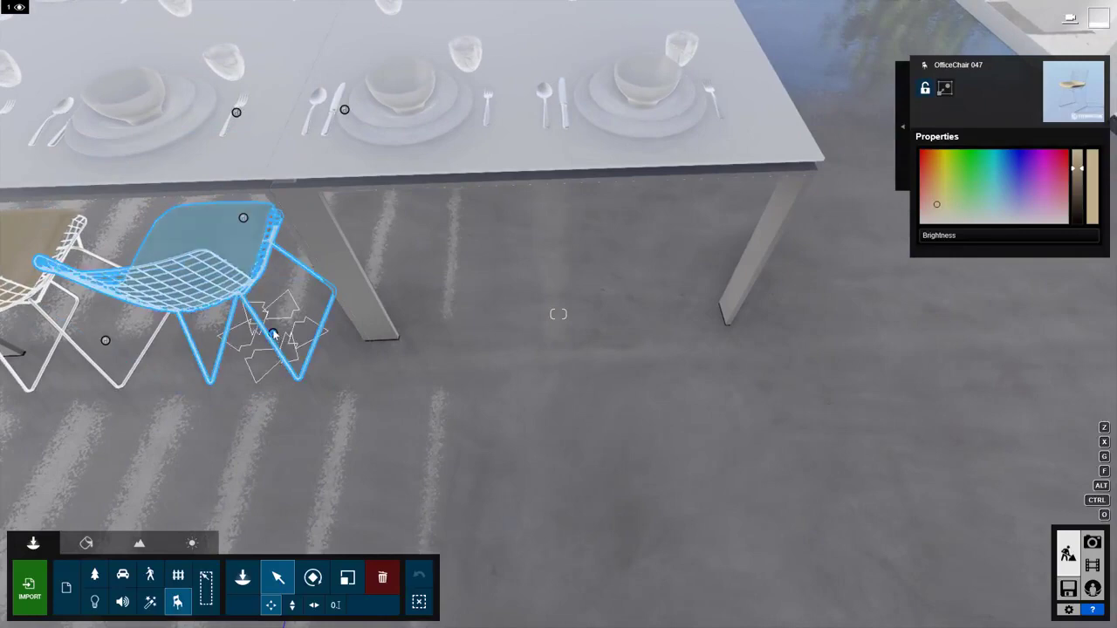
{"action": "left_click_drag", "start_coordinate": [273, 333], "coordinate": [444, 426]}
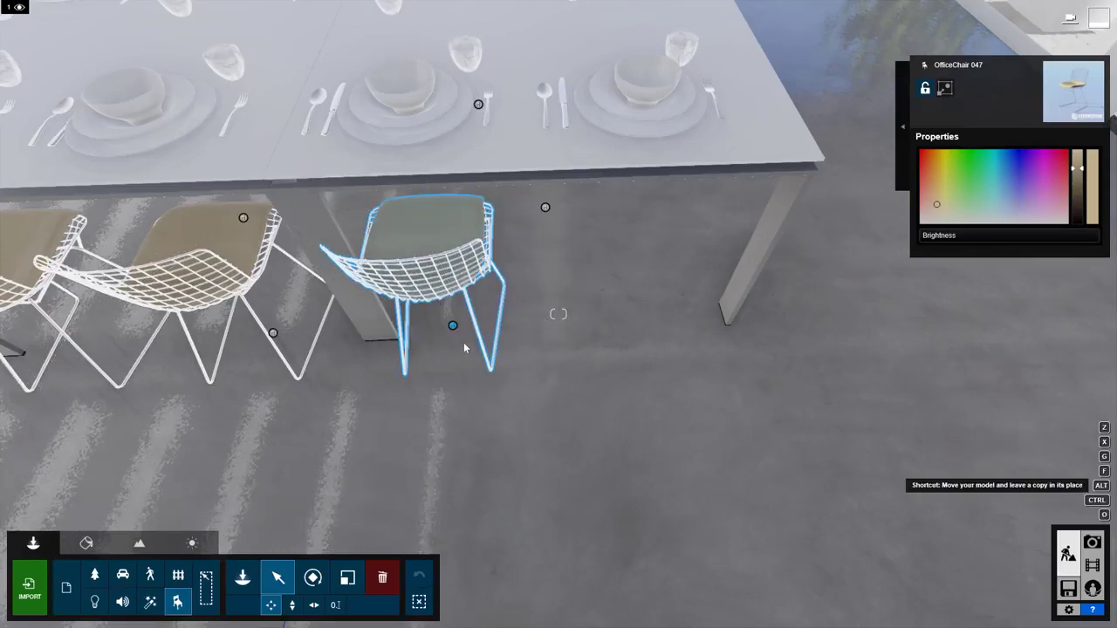
{"action": "left_click_drag", "start_coordinate": [454, 327], "coordinate": [626, 367], "text": "alt"}
Step: Inspect the row of four chairs along the table and view the carport with its parked cars from outside
{"action": "right_click_drag", "start_coordinate": [748, 488], "coordinate": [353, 397]}
{"action": "key", "text": "d"}
{"action": "key", "text": "d"}
{"action": "key", "text": "d"}
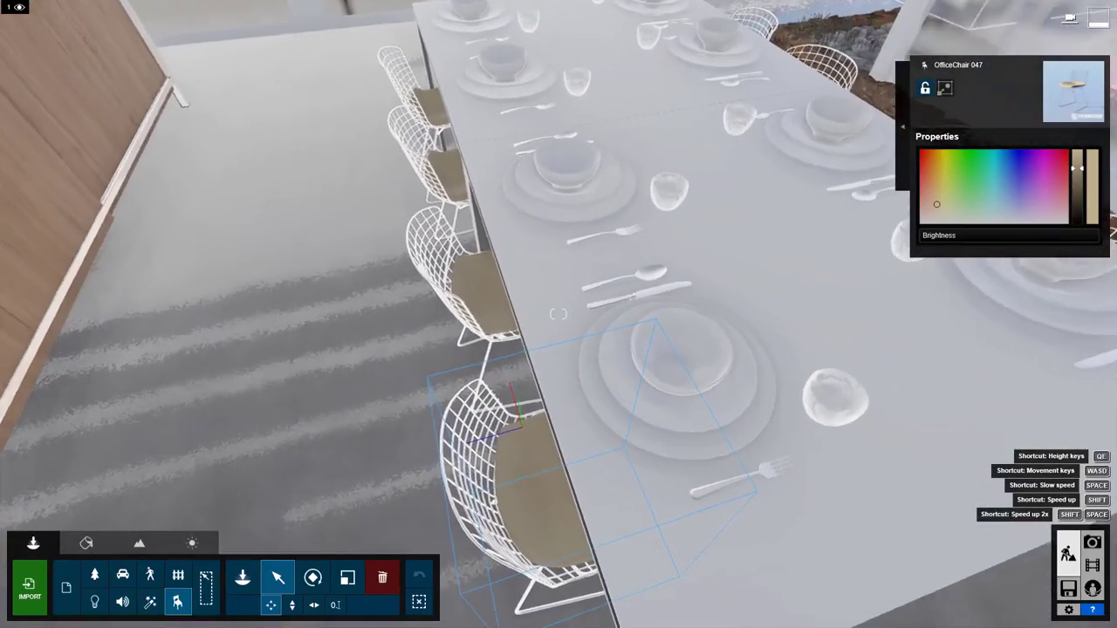
{"action": "key", "text": "a"}
{"action": "right_click_drag", "start_coordinate": [559, 436], "coordinate": [575, 389]}
{"action": "key", "text": "w"}
{"action": "key", "text": "w"}
{"action": "key", "text": "w"}
{"action": "key", "text": "w"}
{"action": "key", "text": "s"}
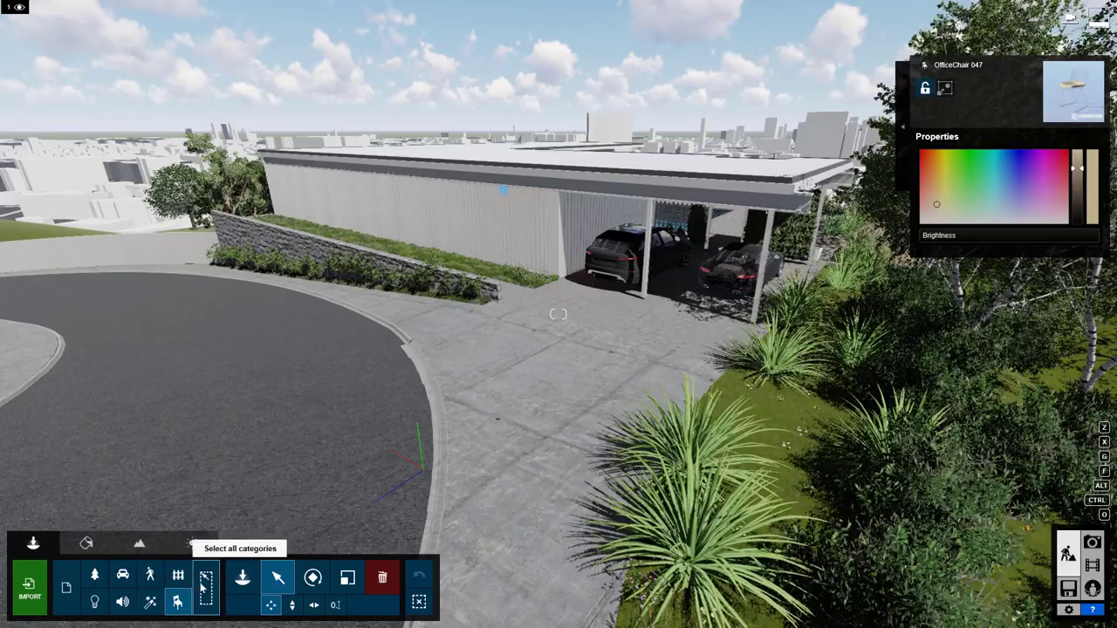
Step: Try all-category selection, restrict it to Transport, and move the dark SUV from the carport onto the road
{"action": "left_click", "coordinate": [204, 590]}
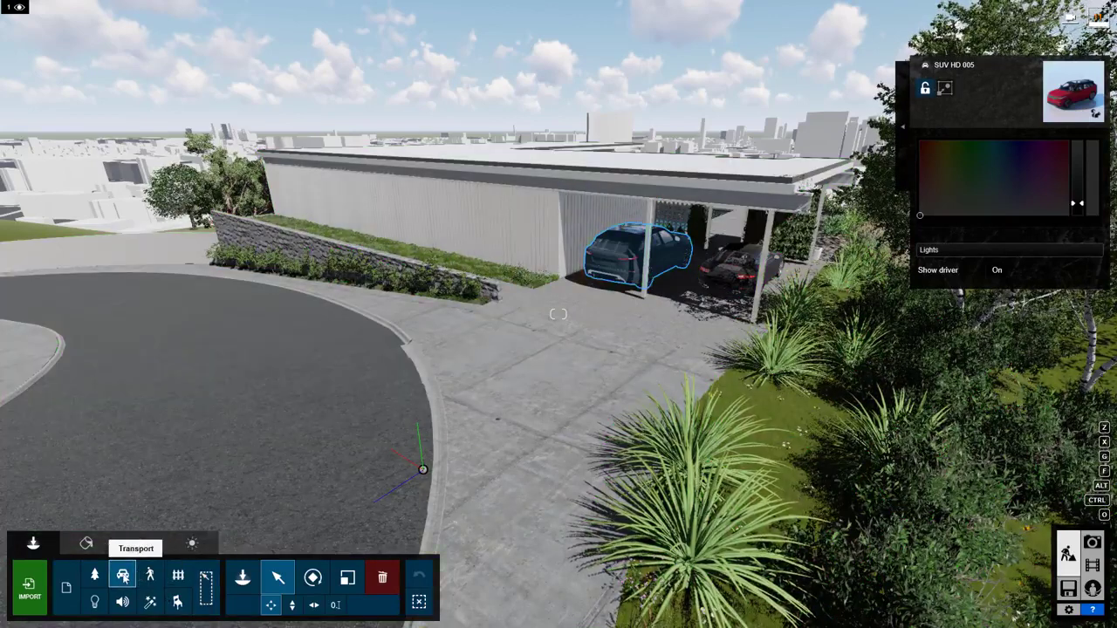
{"action": "left_click", "coordinate": [625, 256]}
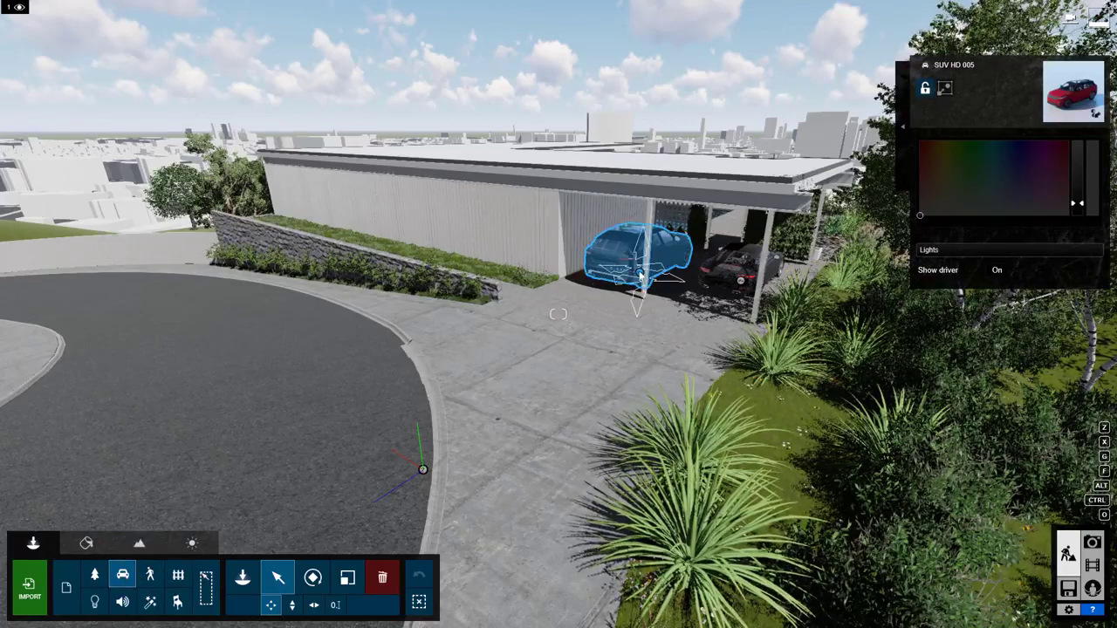
{"action": "left_click_drag", "start_coordinate": [639, 277], "coordinate": [188, 460]}
Step: Reposition the SUV freely over the road surface in front of the driveway
{"action": "key", "text": "w"}
{"action": "right_click_drag", "start_coordinate": [188, 459], "coordinate": [639, 485]}
{"action": "key", "text": "s"}
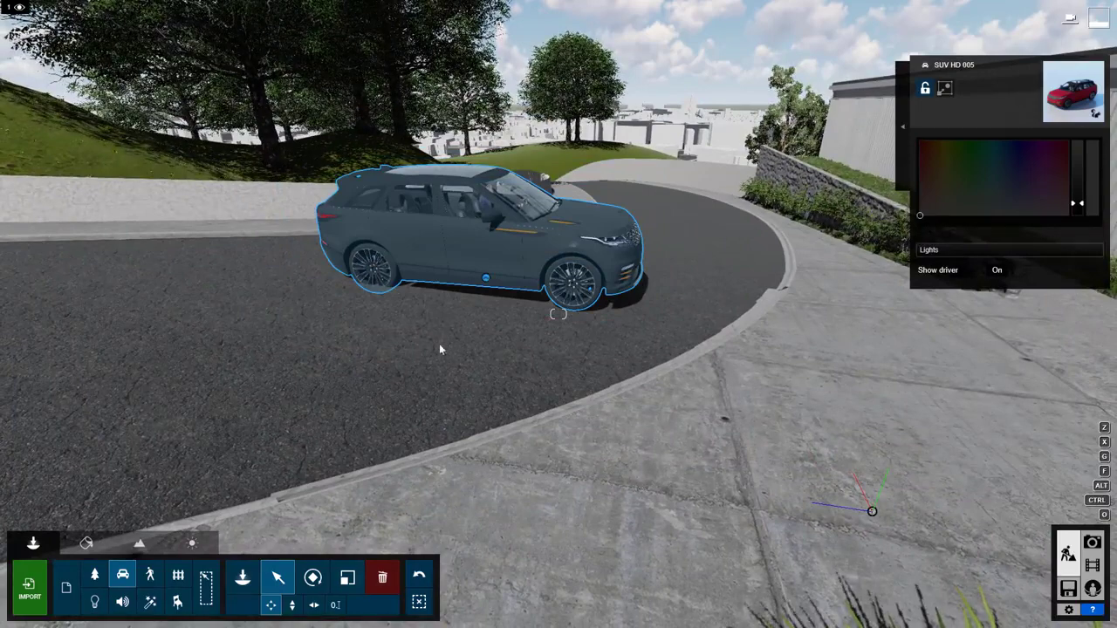
{"action": "left_click_drag", "start_coordinate": [362, 288], "coordinate": [445, 332]}
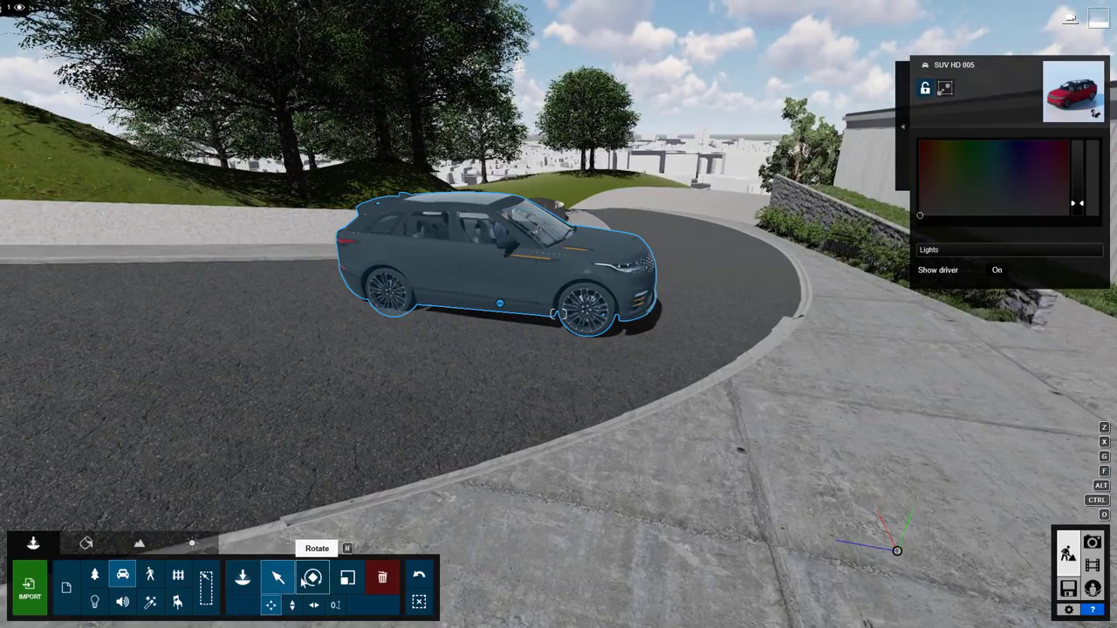
{"action": "mouse_move", "coordinate": [512, 303]}
{"action": "left_mouse_down"}
{"action": "mouse_move", "coordinate": [498, 325]}
{"action": "mouse_move", "coordinate": [375, 314]}
{"action": "mouse_move", "coordinate": [295, 349]}
{"action": "mouse_move", "coordinate": [292, 375]}
{"action": "mouse_move", "coordinate": [301, 349]}
{"action": "mouse_move", "coordinate": [504, 306]}
{"action": "left_mouse_up"}
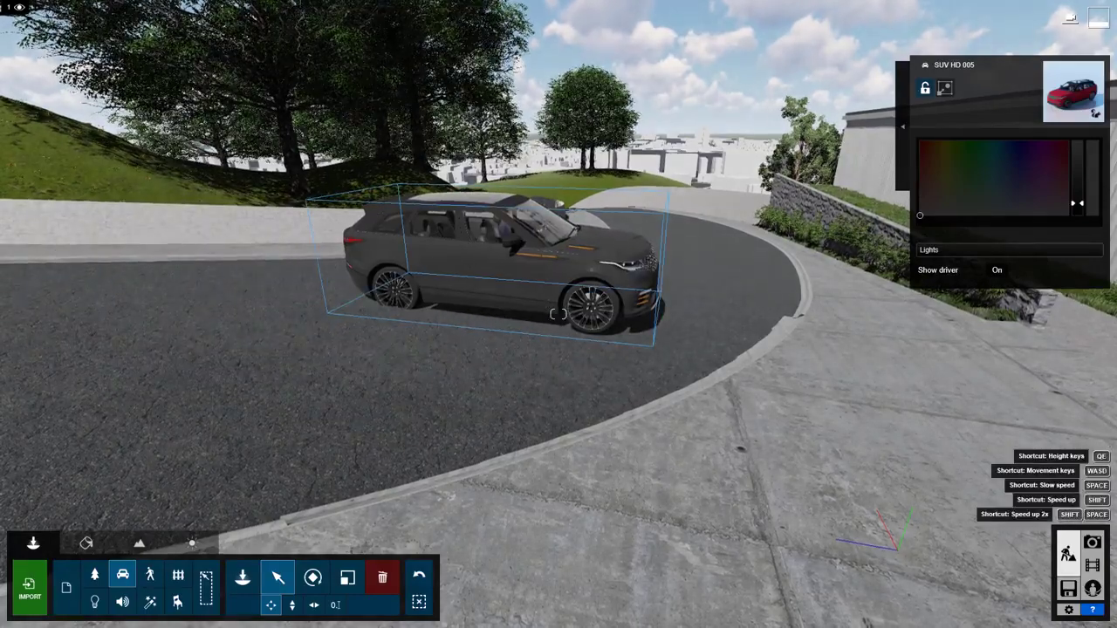
{"action": "scroll", "coordinate": [503, 305], "scroll_direction": "up", "scroll_amount": 5}
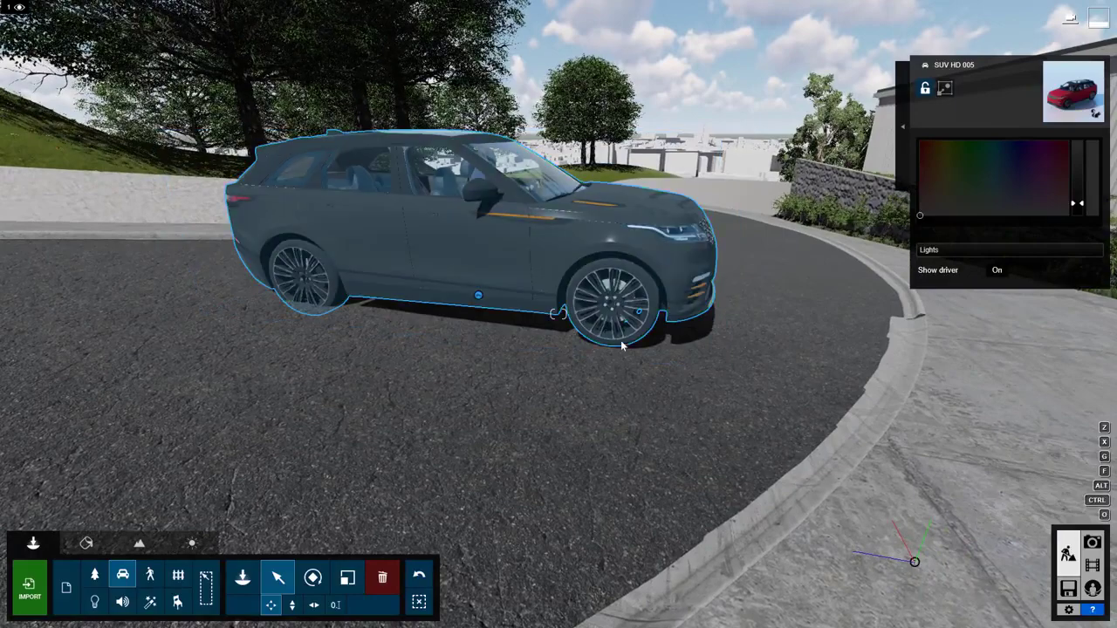
{"action": "scroll", "coordinate": [600, 471], "scroll_direction": "down", "scroll_amount": 2}
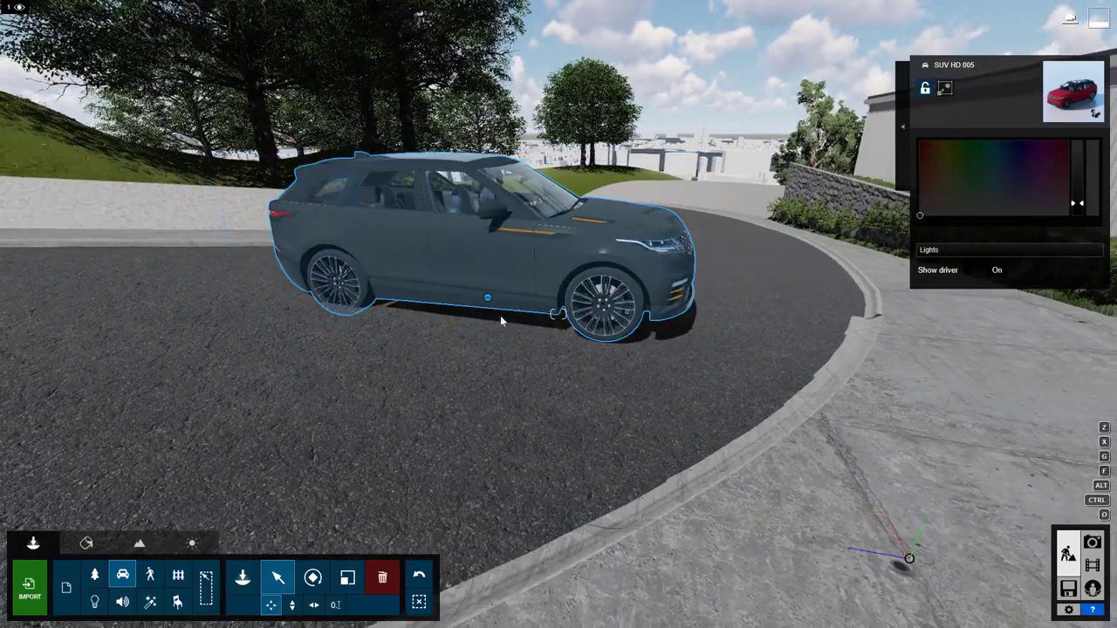
{"action": "left_click_drag", "start_coordinate": [491, 312], "coordinate": [355, 352]}
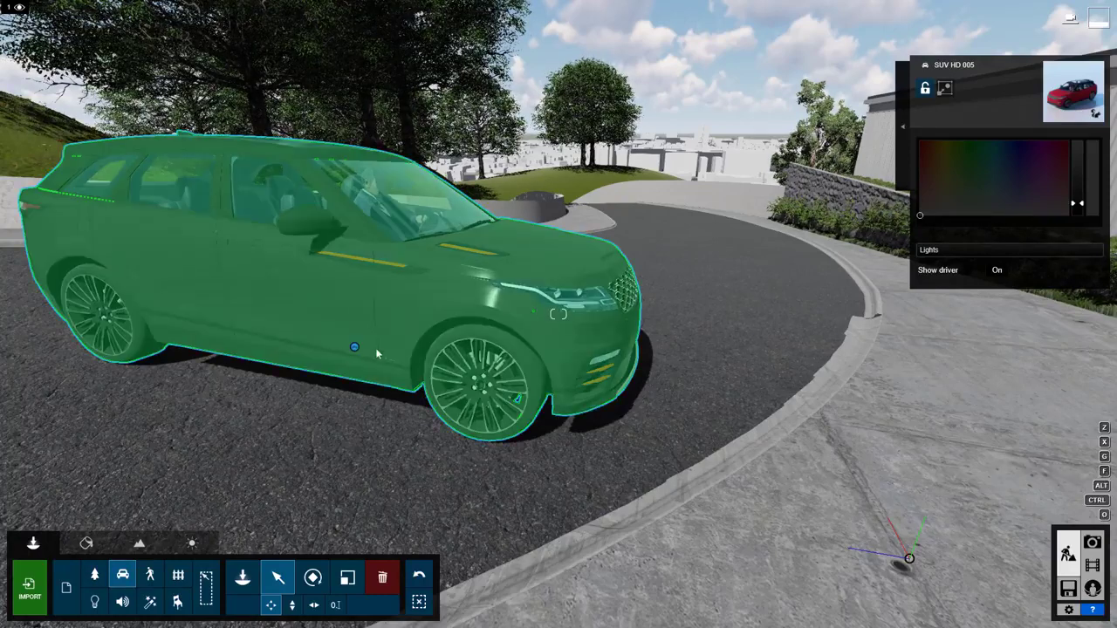
{"action": "left_click_drag", "start_coordinate": [353, 351], "coordinate": [325, 301]}
{"action": "right_click_drag", "start_coordinate": [326, 301], "coordinate": [329, 301]}
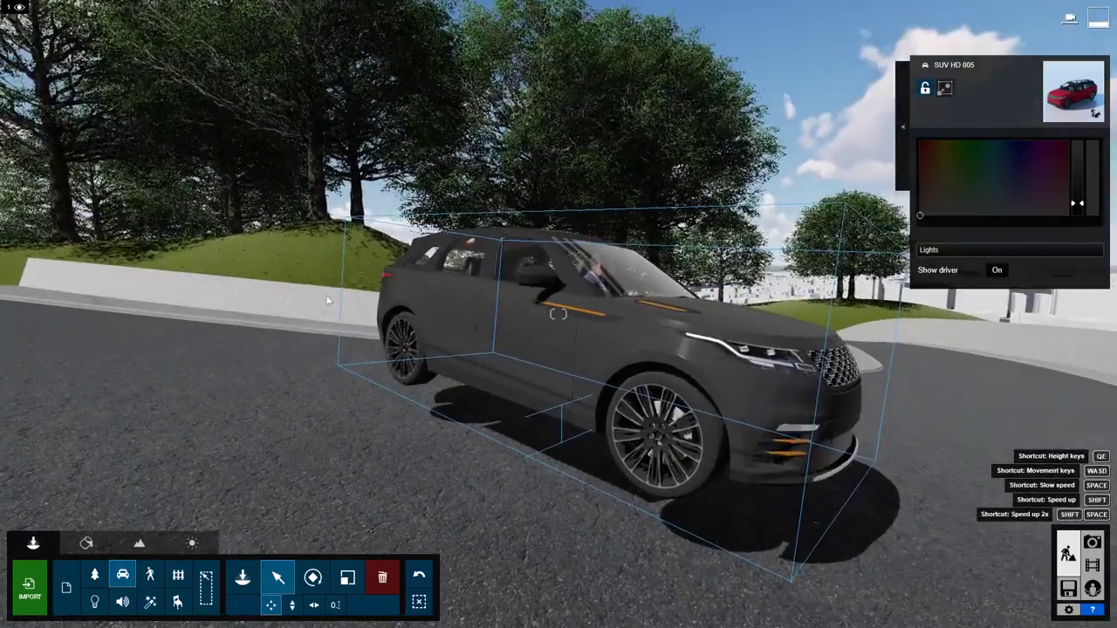
{"action": "left_click_drag", "start_coordinate": [552, 401], "coordinate": [640, 451]}
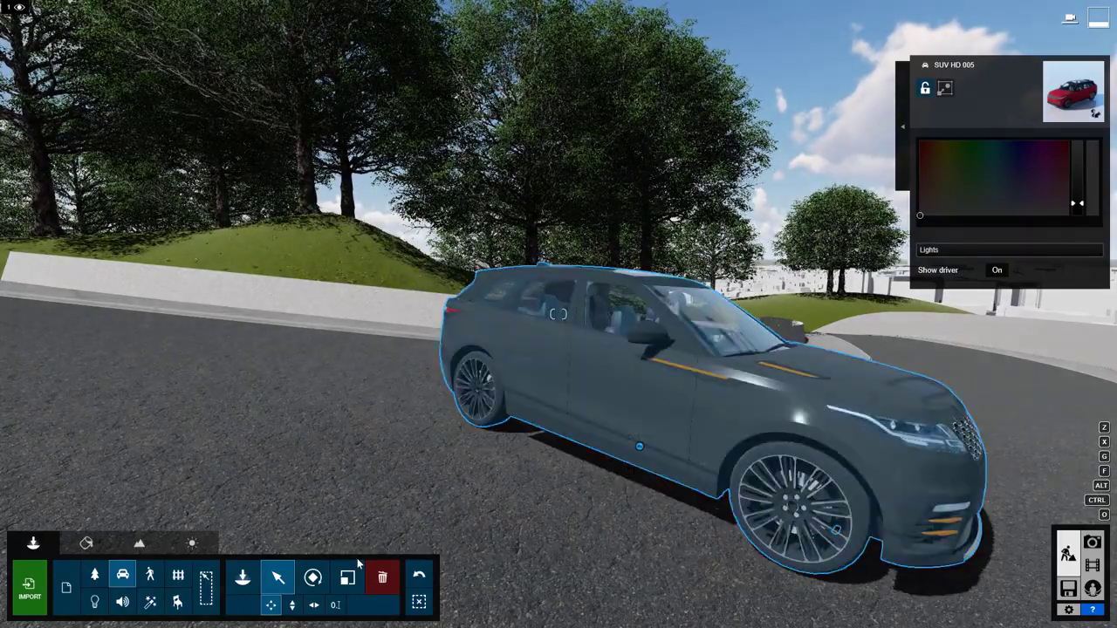
Step: Move the SUV from the road back into the carport beside the other parked car
{"action": "right_click_drag", "start_coordinate": [341, 473], "coordinate": [462, 593]}
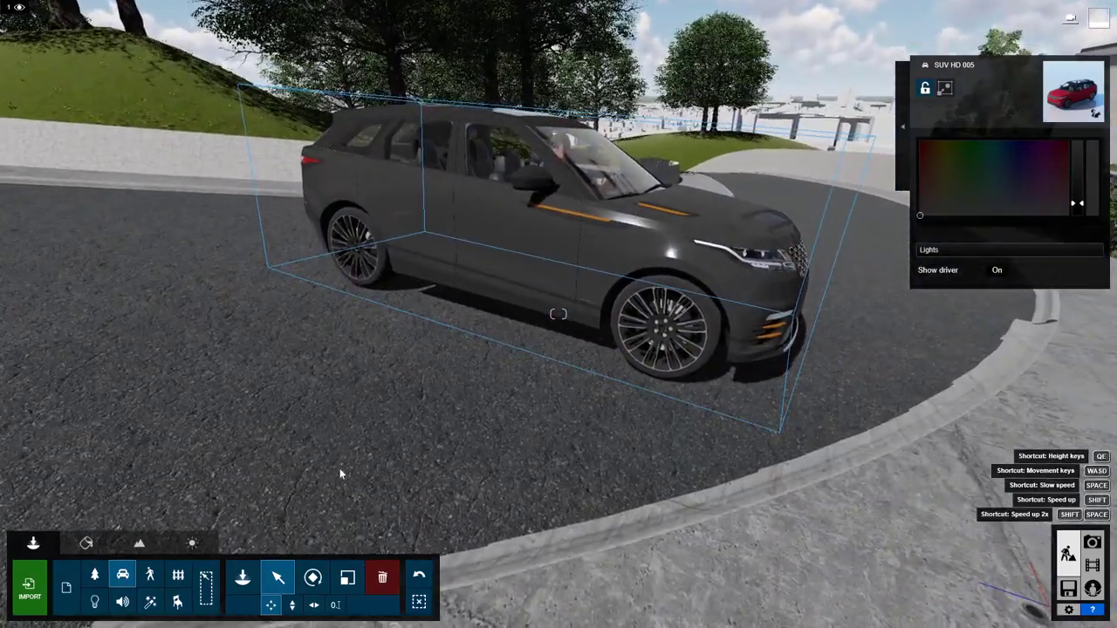
{"action": "left_click", "coordinate": [383, 244]}
{"action": "right_click_drag", "start_coordinate": [383, 244], "coordinate": [171, 346]}
{"action": "key", "text": "s"}
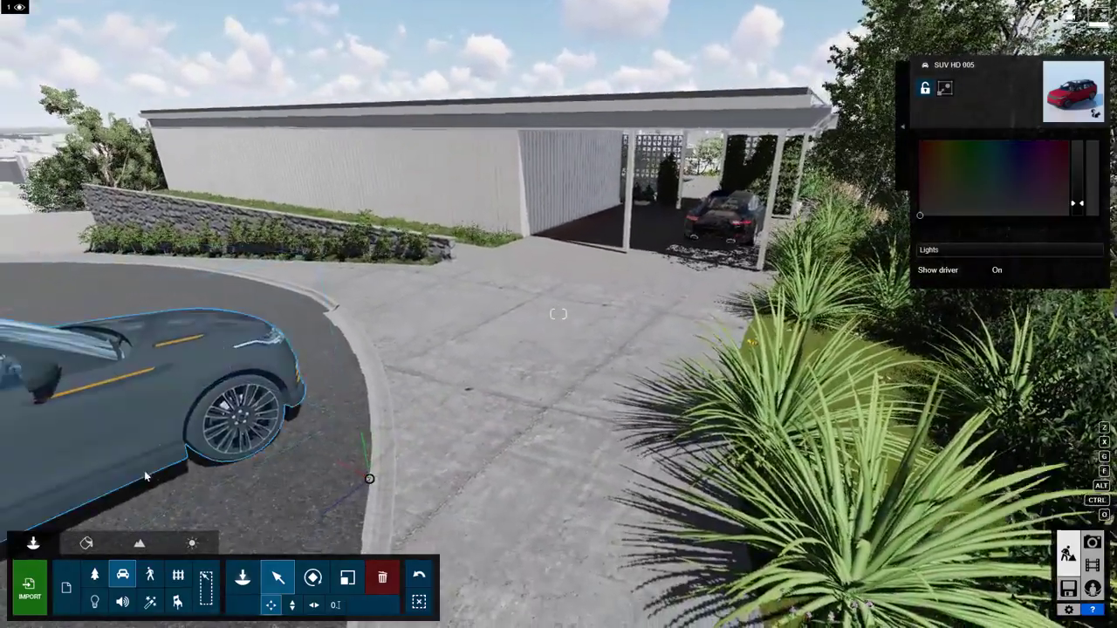
{"action": "key", "text": "s"}
{"action": "left_click", "coordinate": [263, 424]}
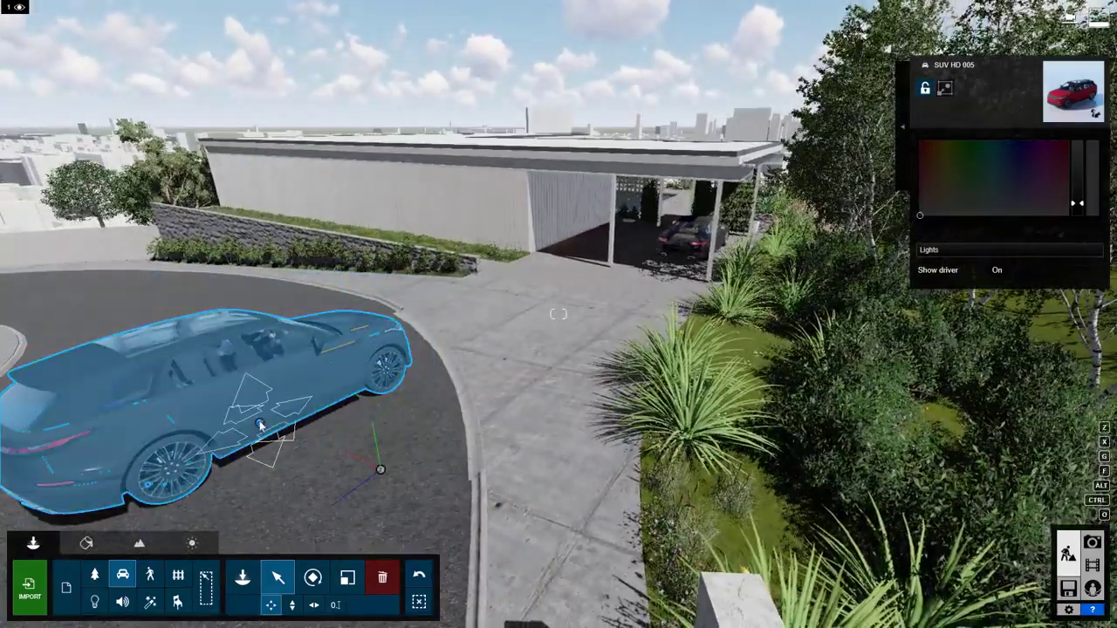
{"action": "left_click_drag", "start_coordinate": [262, 424], "coordinate": [567, 272]}
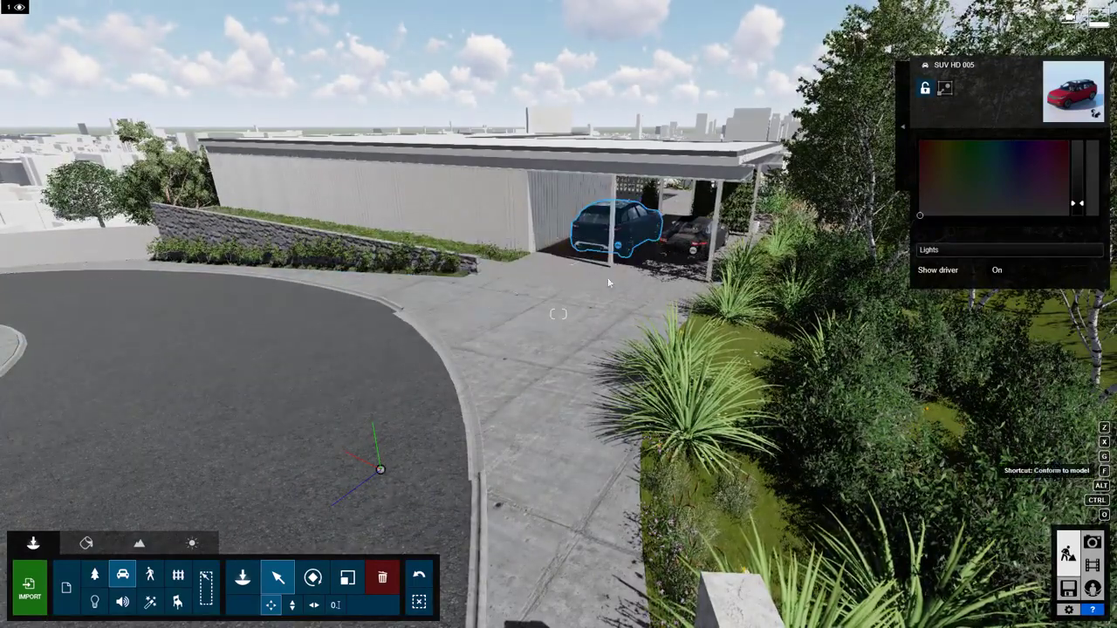
Step: Examine the pool terrace with the two white lounge chairs and the wooden table between them
{"action": "right_click_drag", "start_coordinate": [608, 282], "coordinate": [663, 202]}
{"action": "key", "text": "e"}
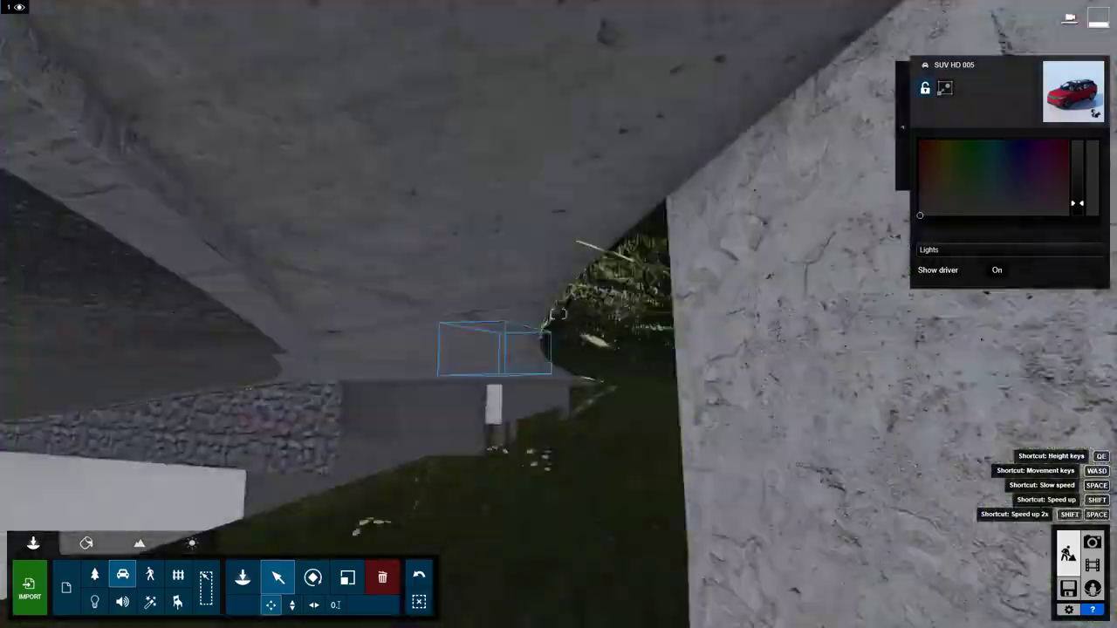
{"action": "key", "text": "q"}
{"action": "right_click_drag", "start_coordinate": [558, 314], "coordinate": [604, 342]}
{"action": "key", "text": "w"}
{"action": "key", "text": "w"}
{"action": "key", "text": "s"}
{"action": "key", "text": "d"}
{"action": "key", "text": "d"}
{"action": "key", "text": "s"}
{"action": "key", "text": "q"}
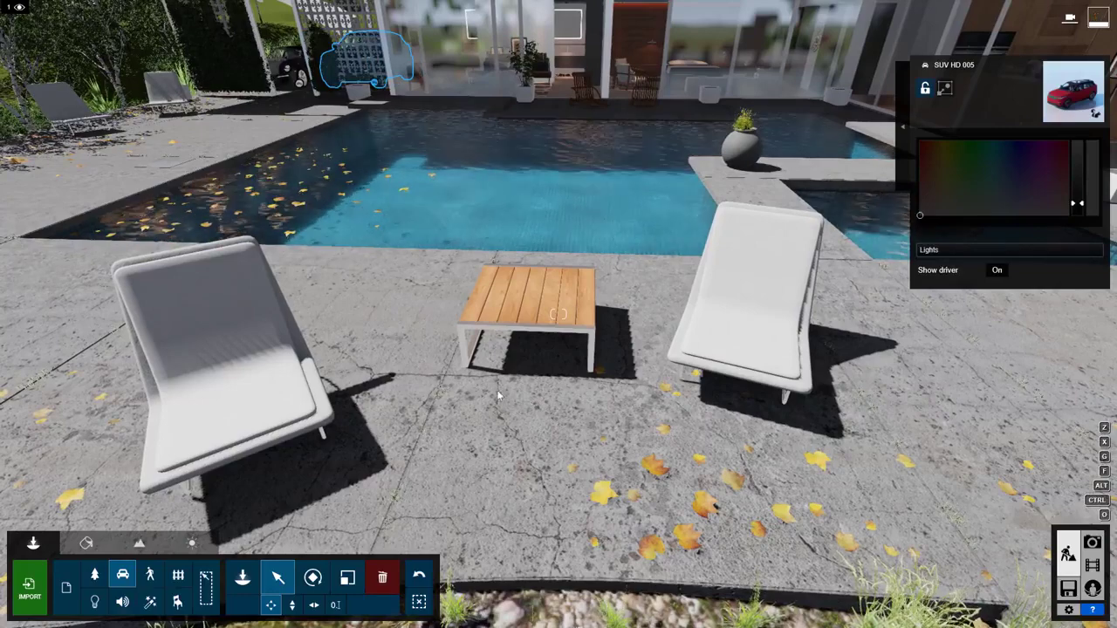
Step: Restrict selection to Outdoor objects and rotate the lounge chair left of the wooden table to face the table
{"action": "left_click", "coordinate": [312, 578]}
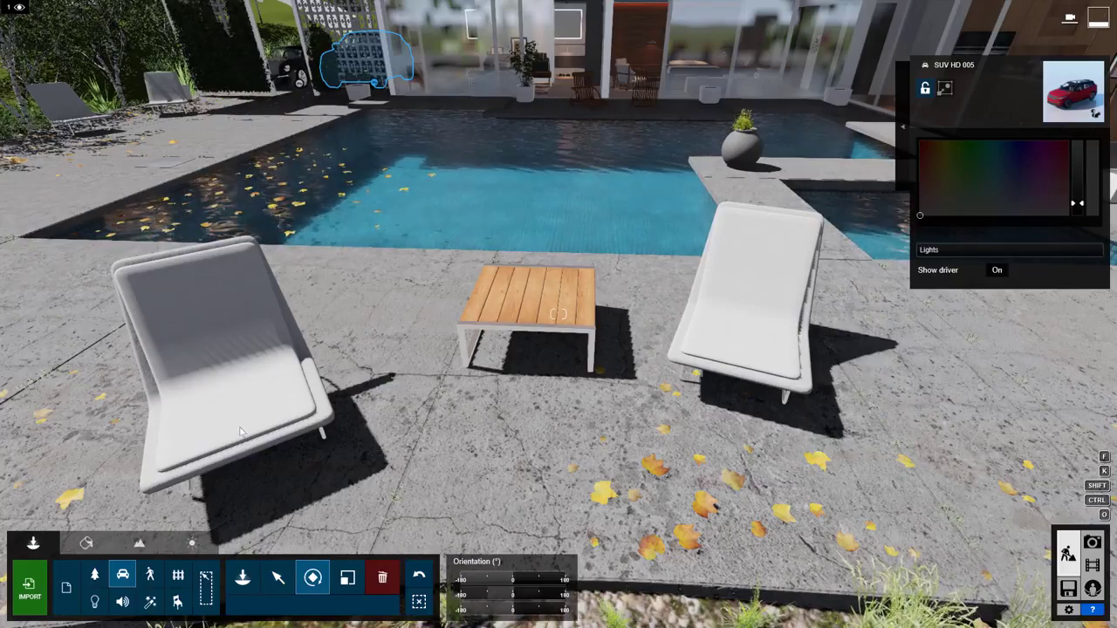
{"action": "right_click_drag", "start_coordinate": [657, 616], "coordinate": [599, 560]}
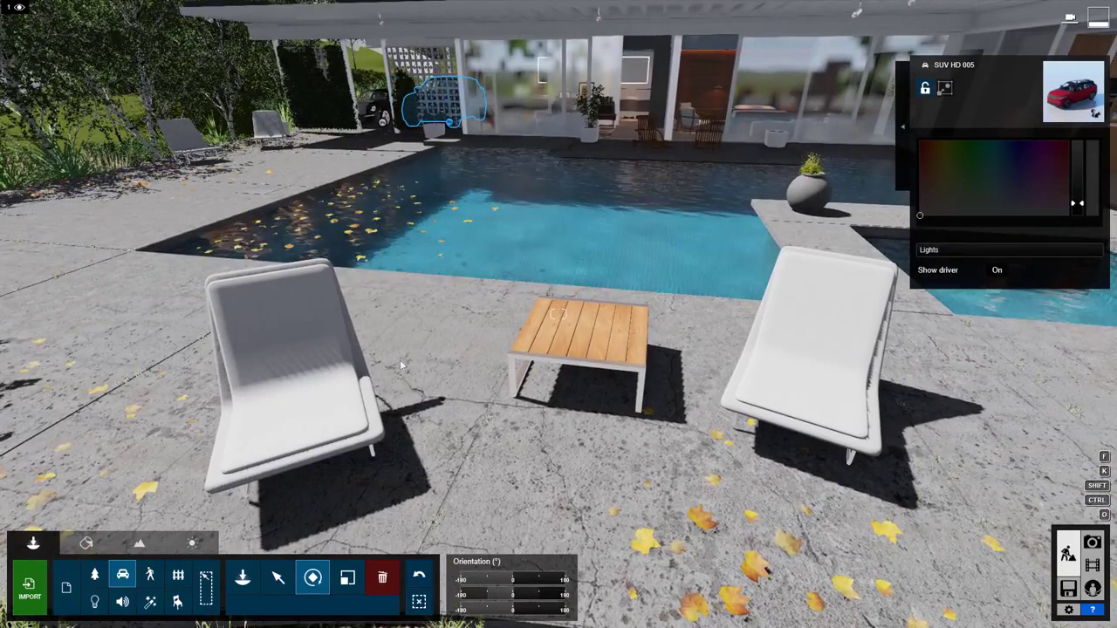
{"action": "left_click", "coordinate": [180, 574]}
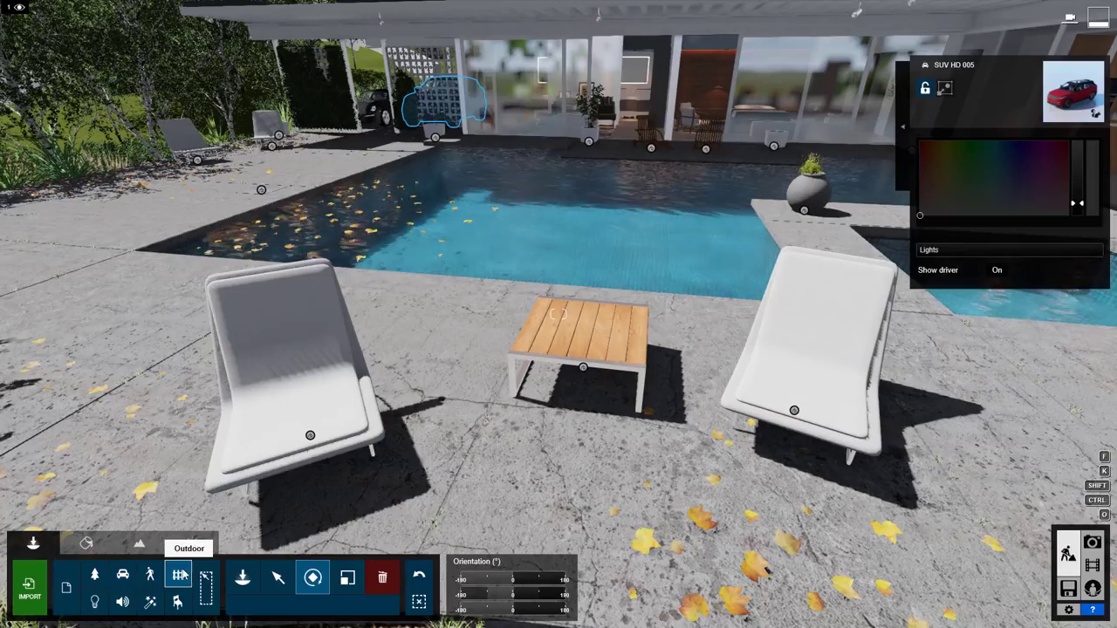
{"action": "left_click", "coordinate": [310, 435]}
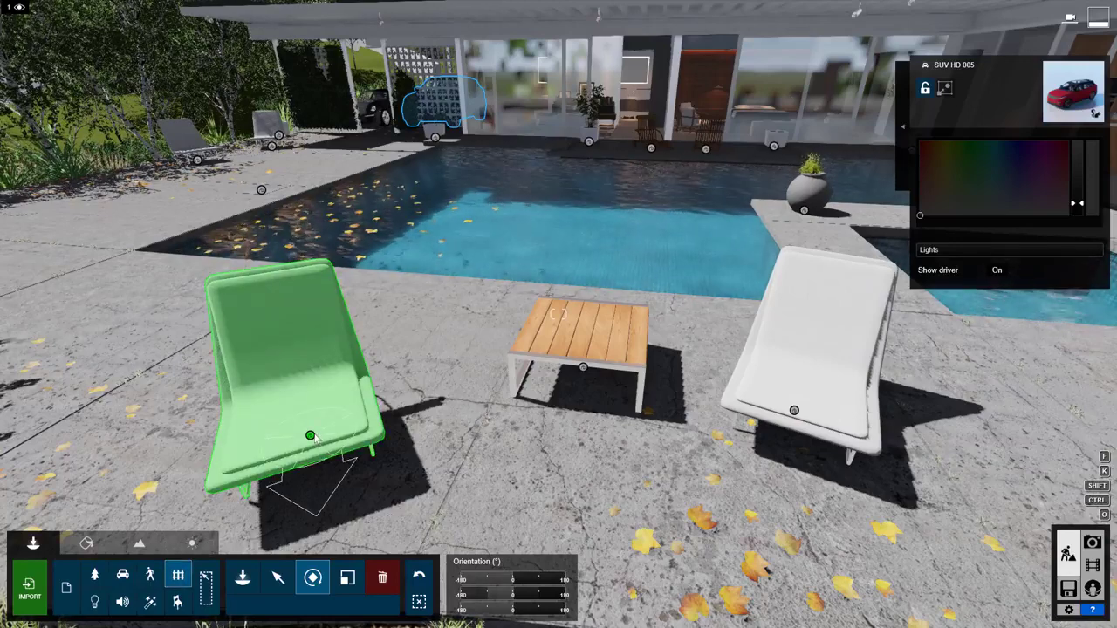
{"action": "left_click", "coordinate": [208, 580]}
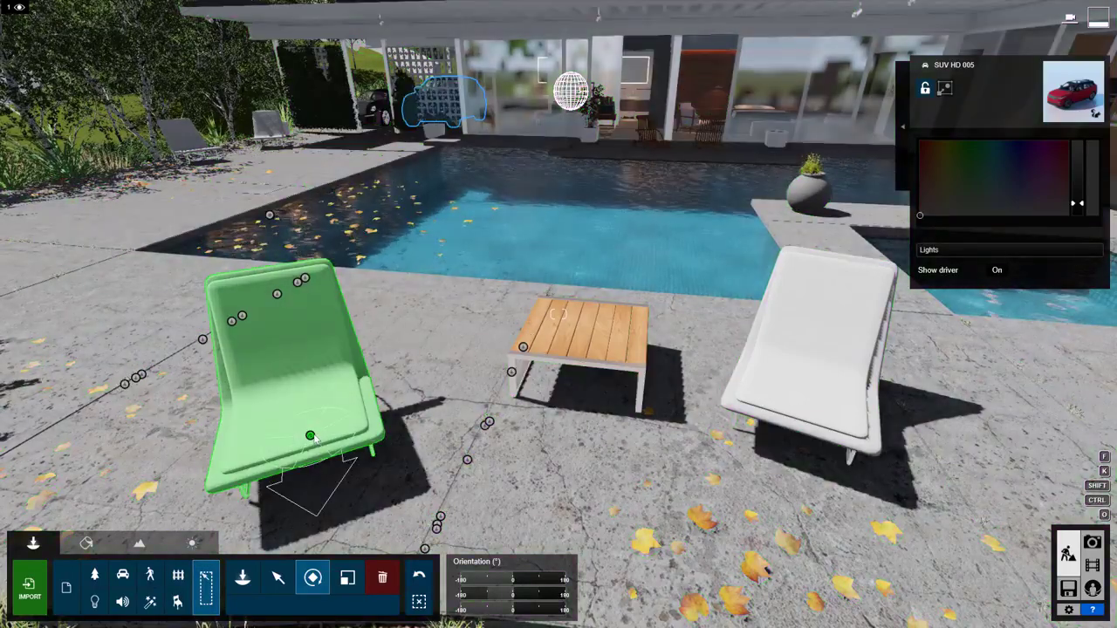
{"action": "left_click", "coordinate": [185, 568]}
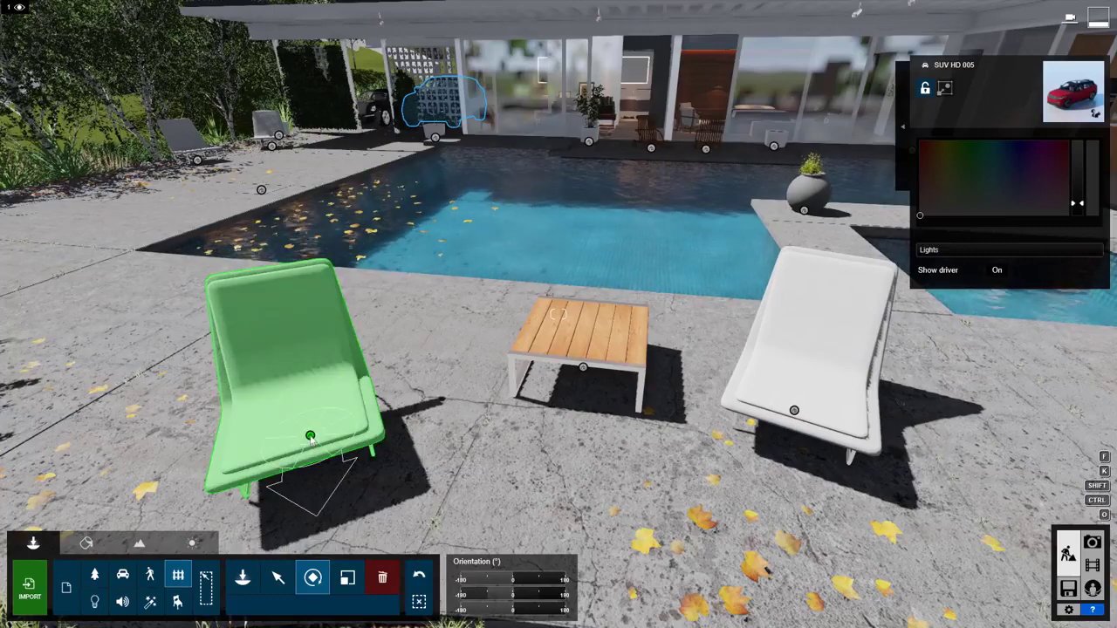
{"action": "left_click_drag", "start_coordinate": [310, 439], "coordinate": [422, 487]}
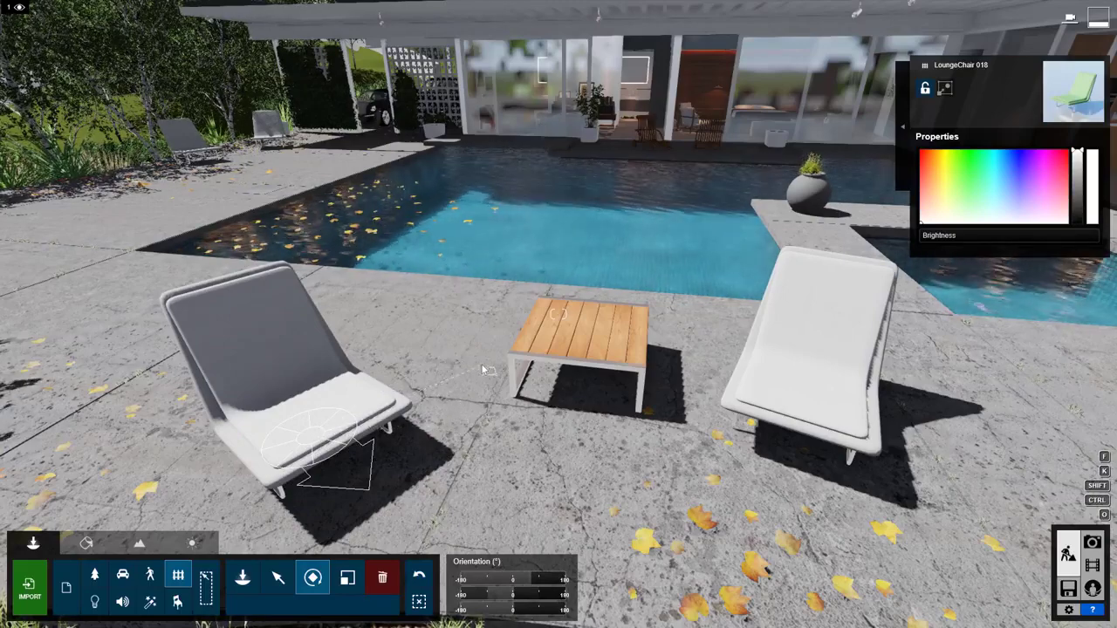
Step: Try several headings for the lounge chair left of the wooden table, ending with its foot end turned toward the table
{"action": "left_click_drag", "start_coordinate": [509, 369], "coordinate": [507, 377]}
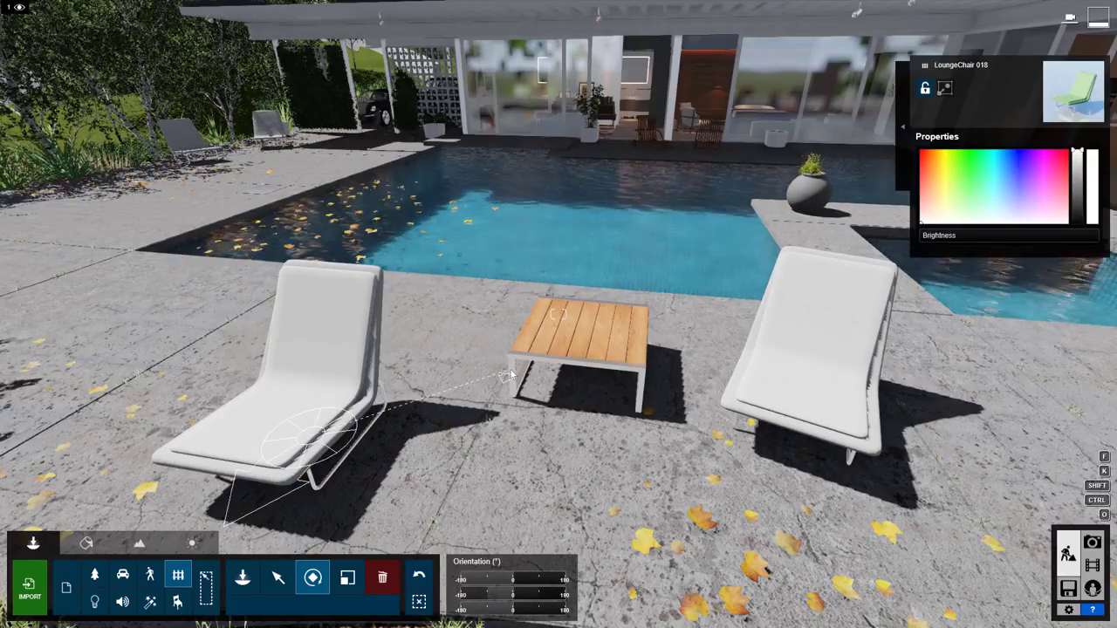
{"action": "left_click_drag", "start_coordinate": [493, 375], "coordinate": [446, 358]}
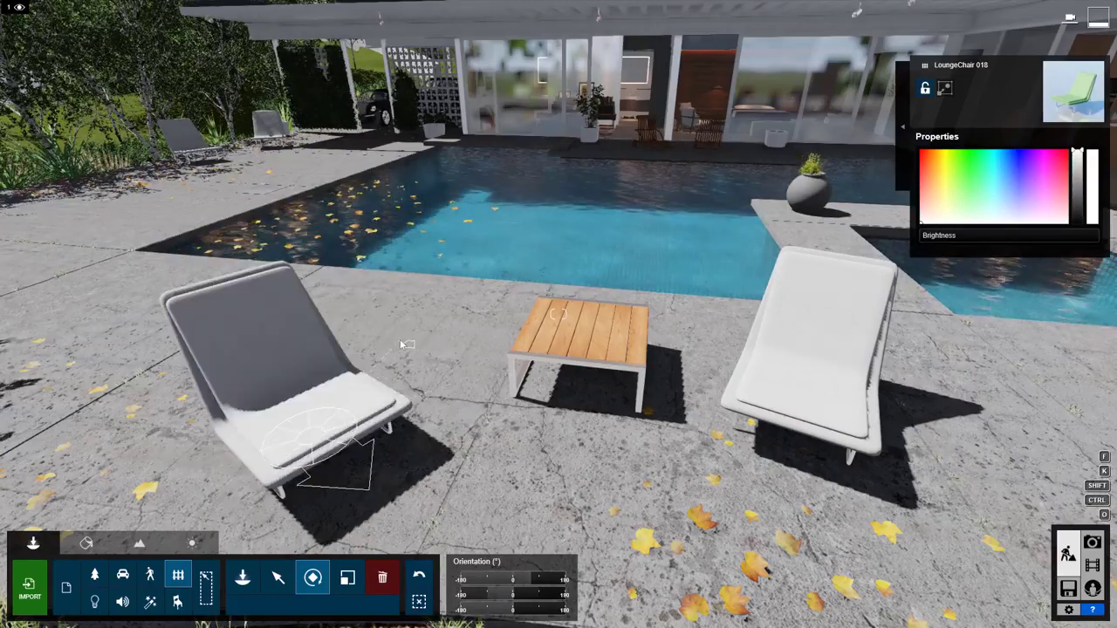
{"action": "left_click_drag", "start_coordinate": [347, 309], "coordinate": [246, 219]}
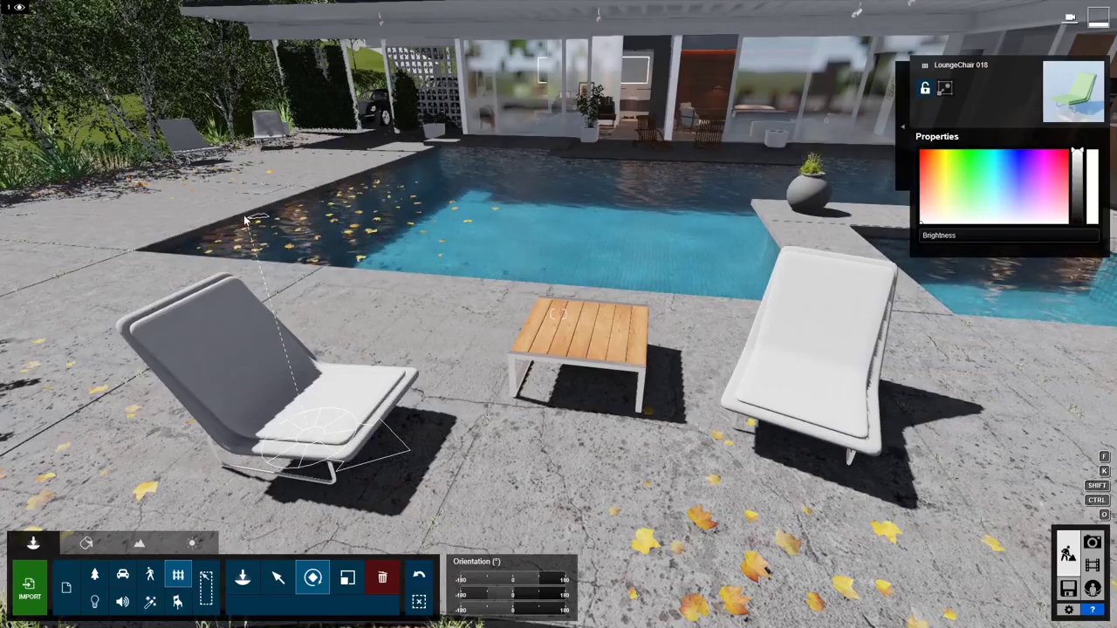
{"action": "left_click_drag", "start_coordinate": [246, 220], "coordinate": [245, 220]}
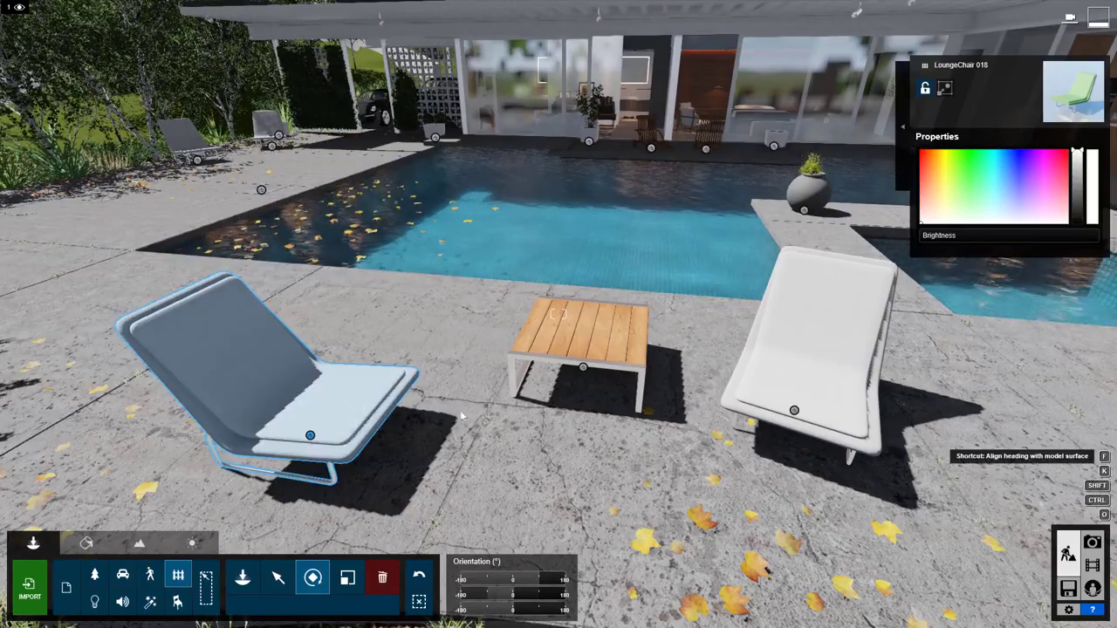
Step: Rotate the lounge chair on the other side of the wooden table so that its foot end faces the table
{"action": "right_click_drag", "start_coordinate": [476, 449], "coordinate": [384, 449]}
{"action": "key", "text": "w"}
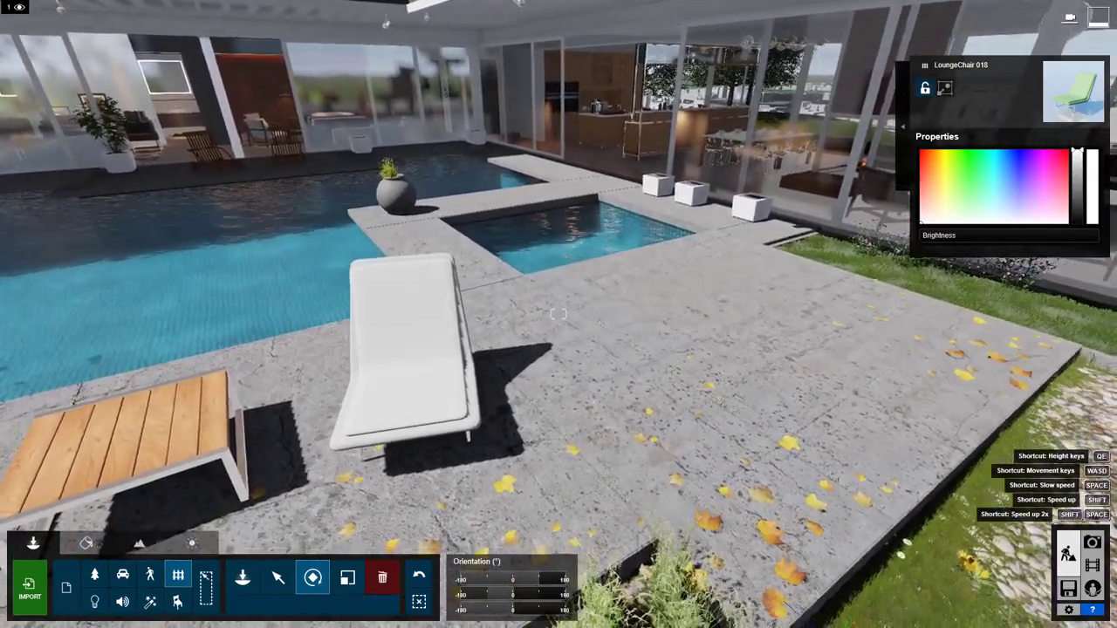
{"action": "right_click_drag", "start_coordinate": [558, 314], "coordinate": [559, 314]}
{"action": "left_click", "coordinate": [428, 420]}
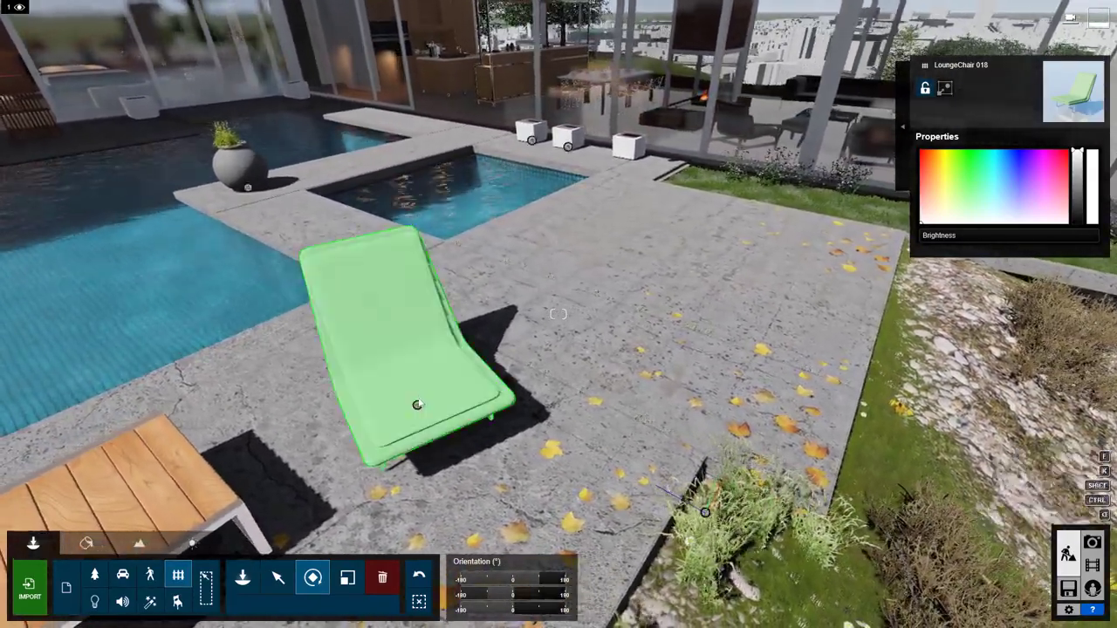
{"action": "left_click_drag", "start_coordinate": [417, 412], "coordinate": [370, 499]}
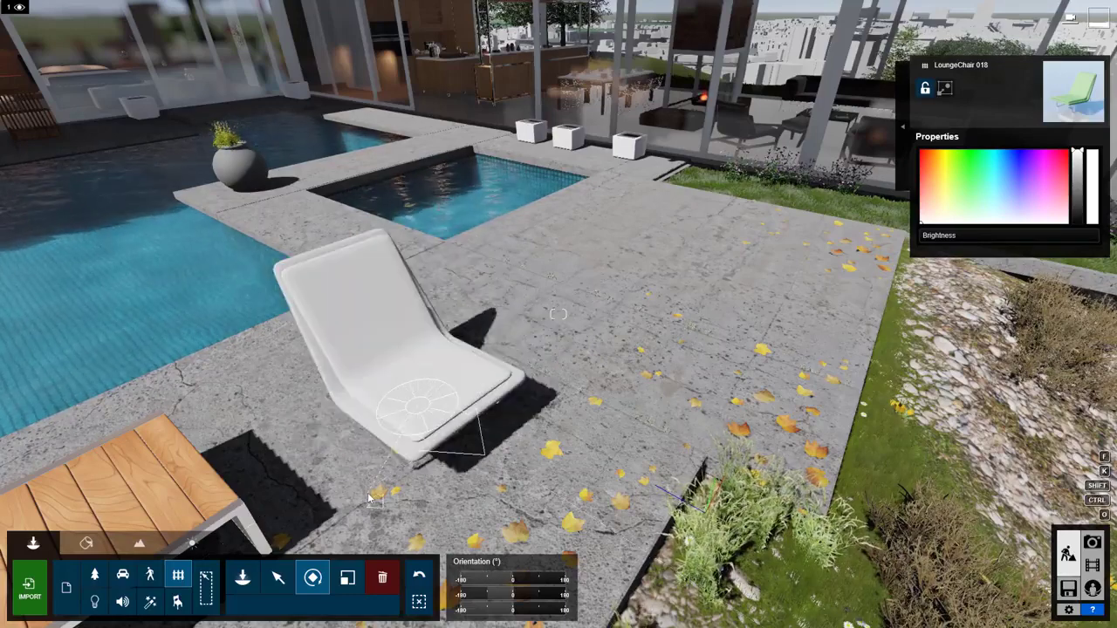
{"action": "left_click_drag", "start_coordinate": [486, 486], "coordinate": [646, 301]}
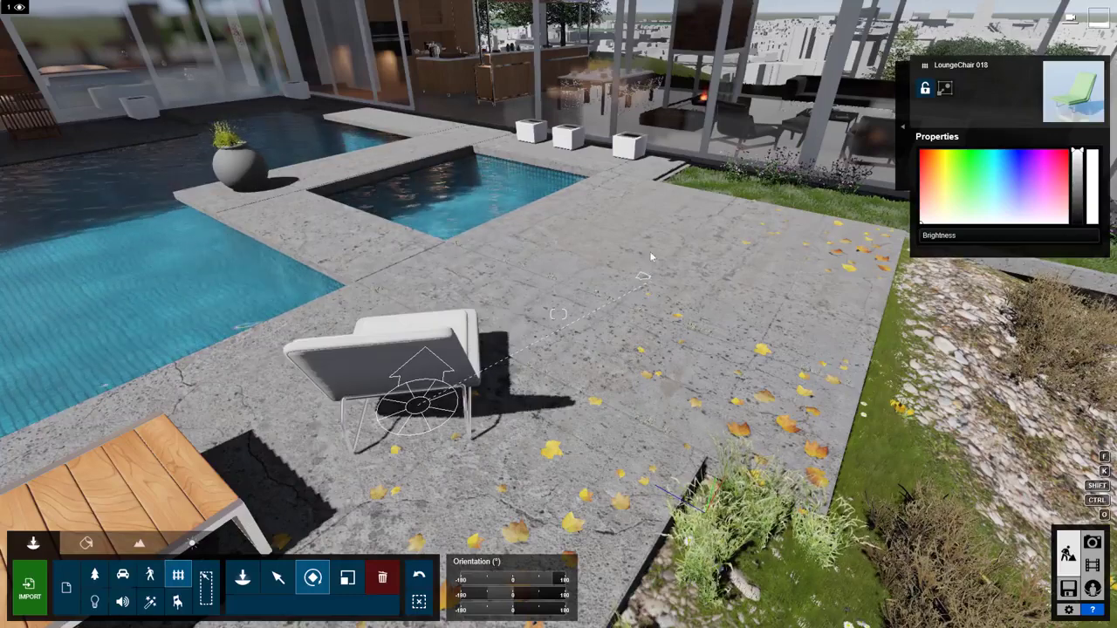
{"action": "left_click_drag", "start_coordinate": [672, 166], "coordinate": [679, 132]}
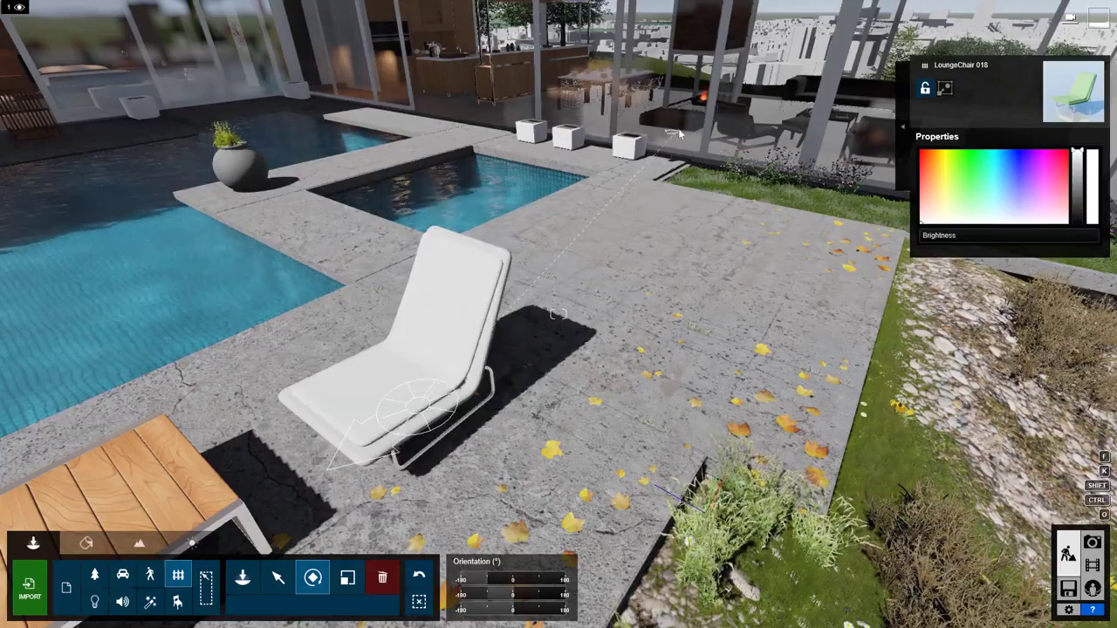
{"action": "left_click_drag", "start_coordinate": [679, 132], "coordinate": [679, 132]}
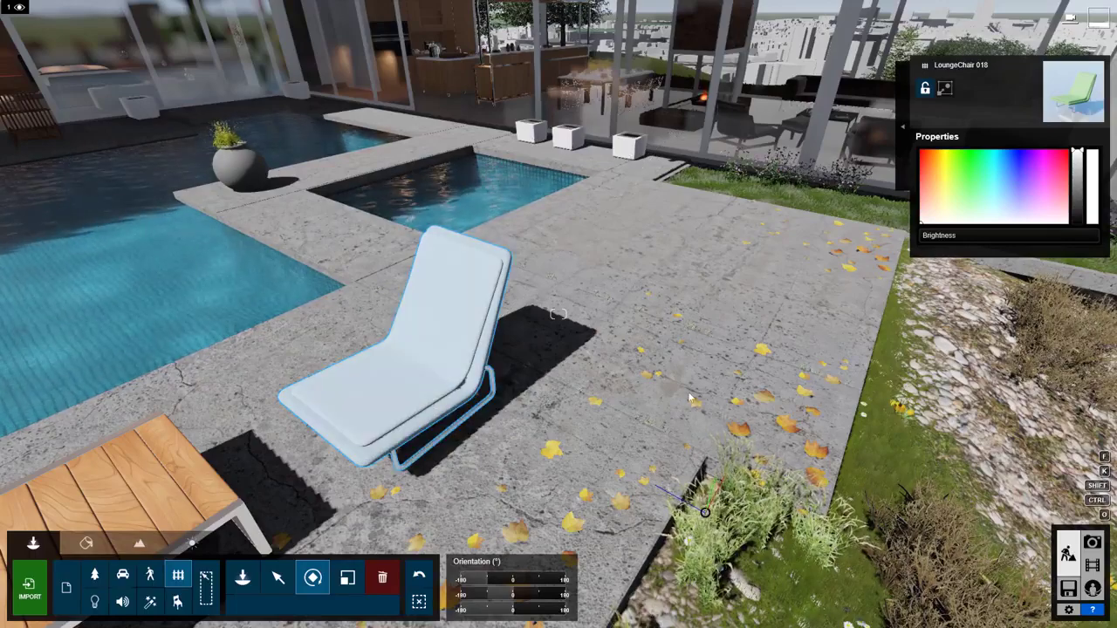
Step: Restrict selection to Lights and Utilities and raise the spotlight over the dining table up to the chandelier's arms
{"action": "right_click_drag", "start_coordinate": [678, 132], "coordinate": [602, 142]}
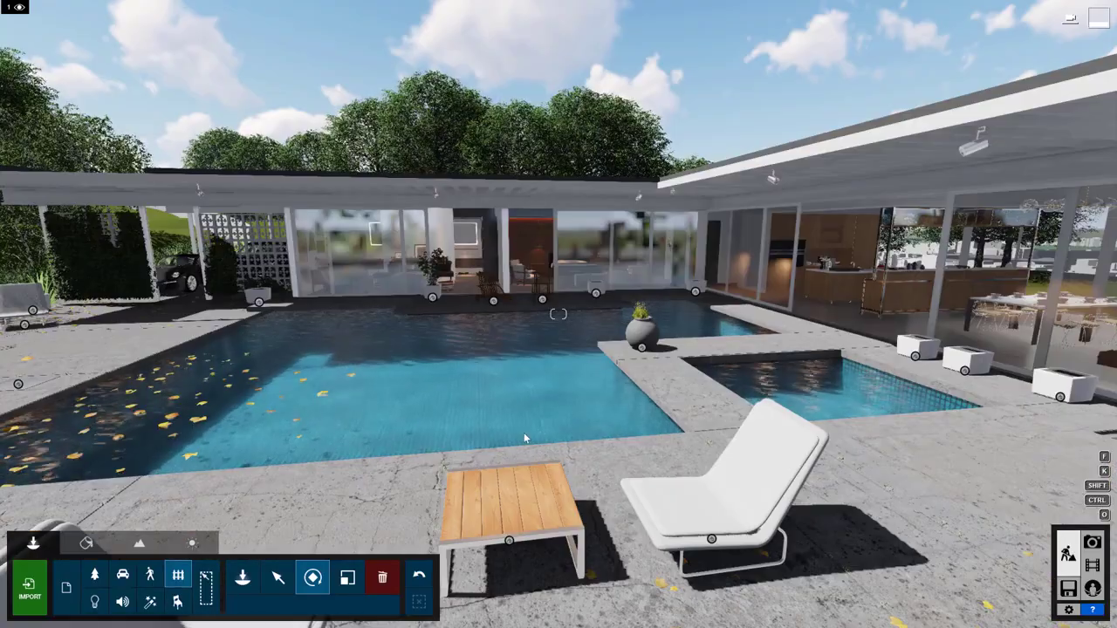
{"action": "key", "text": "w"}
{"action": "right_click_drag", "start_coordinate": [523, 432], "coordinate": [632, 447]}
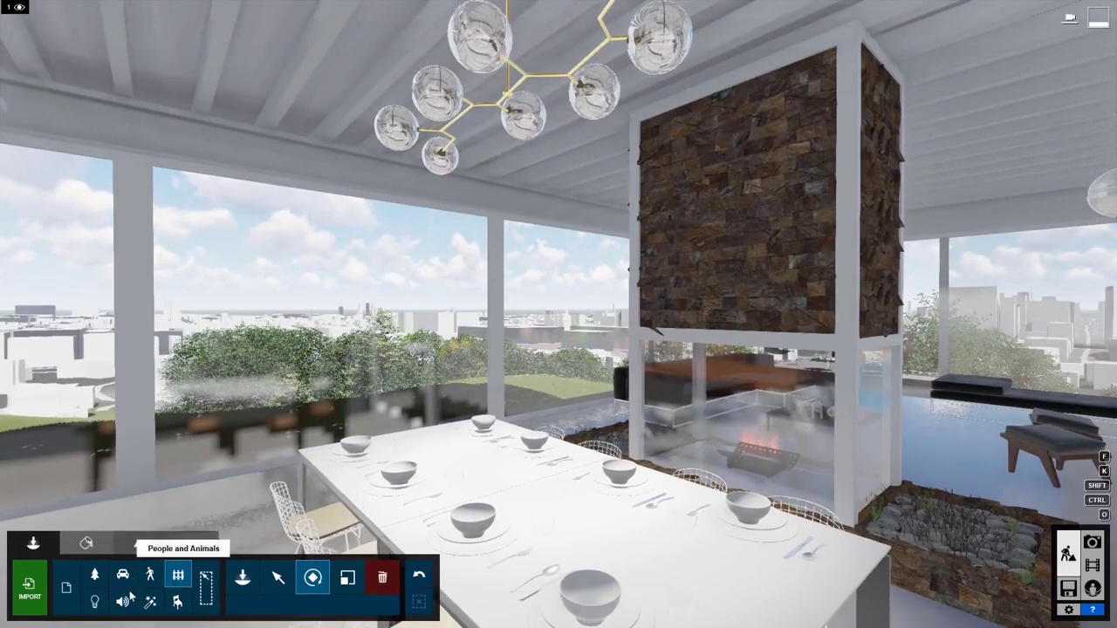
{"action": "left_click", "coordinate": [96, 600]}
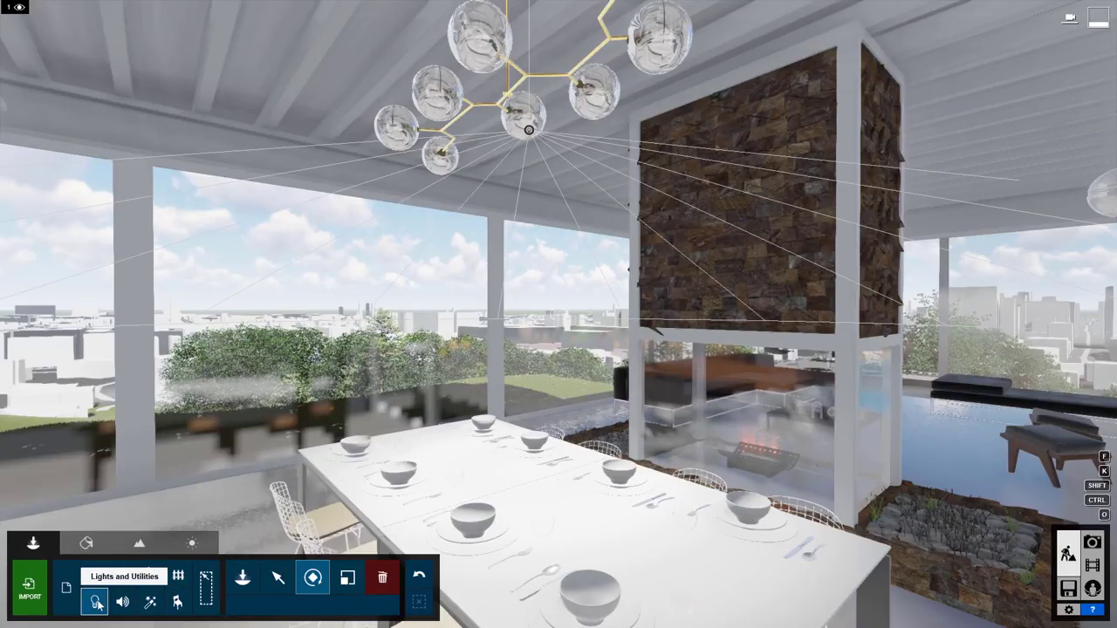
{"action": "key", "text": "m"}
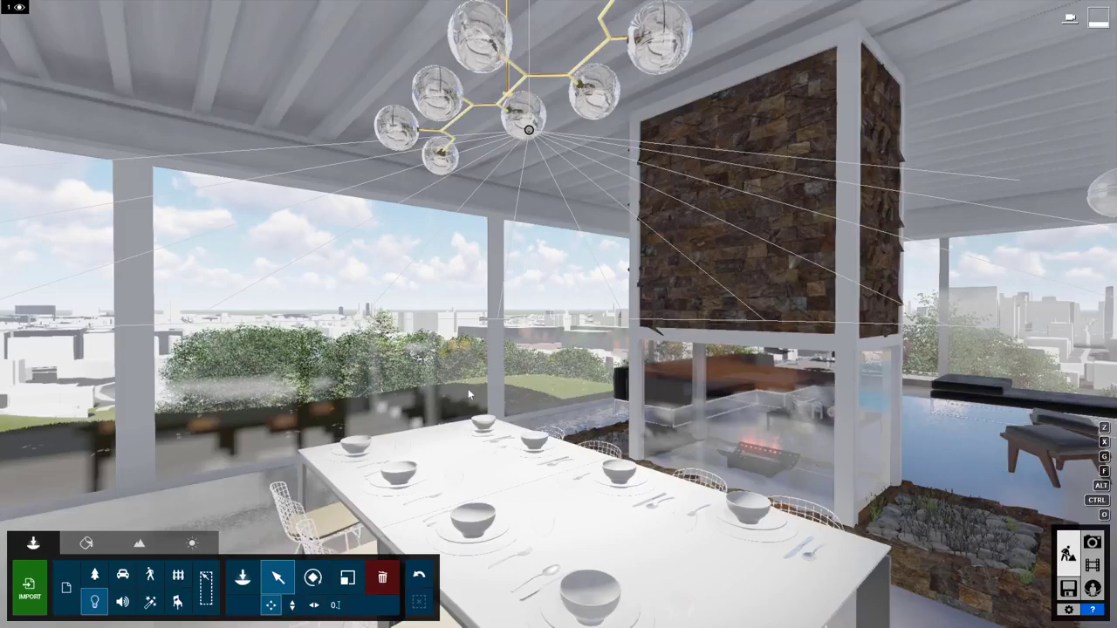
{"action": "left_click", "coordinate": [527, 130]}
{"action": "left_click_drag", "start_coordinate": [539, 157], "coordinate": [537, 127]}
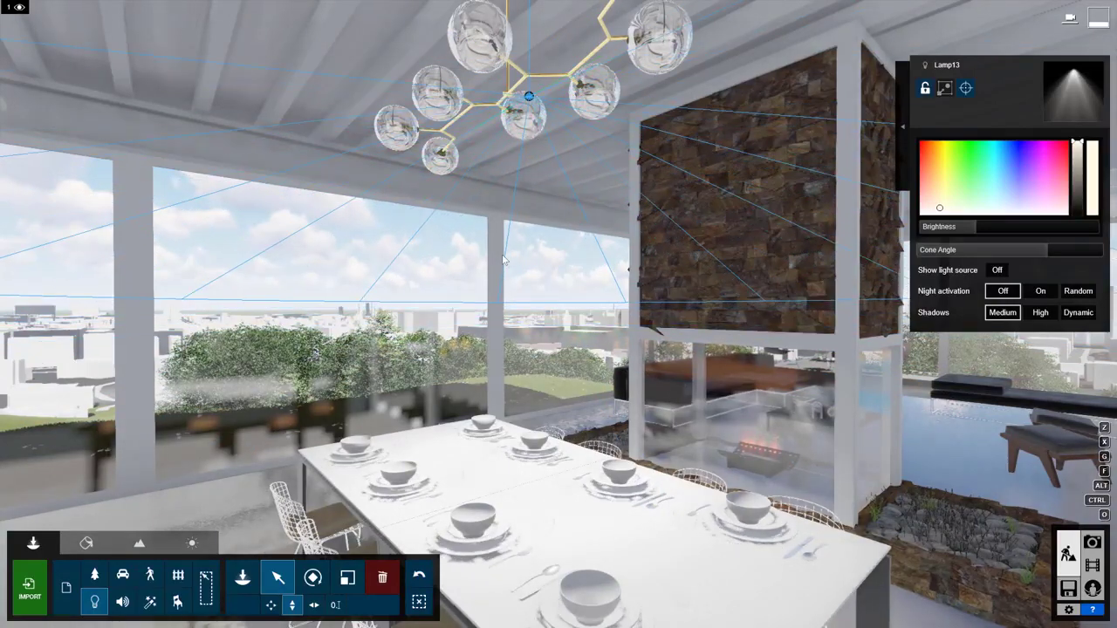
Step: Copy the spotlight along the chandelier to the lower globe near its right end, facing the stone fireplace
{"action": "right_click_drag", "start_coordinate": [537, 128], "coordinate": [485, 179]}
{"action": "key", "text": "a"}
{"action": "right_click_drag", "start_coordinate": [558, 314], "coordinate": [476, 257]}
{"action": "key", "text": "w"}
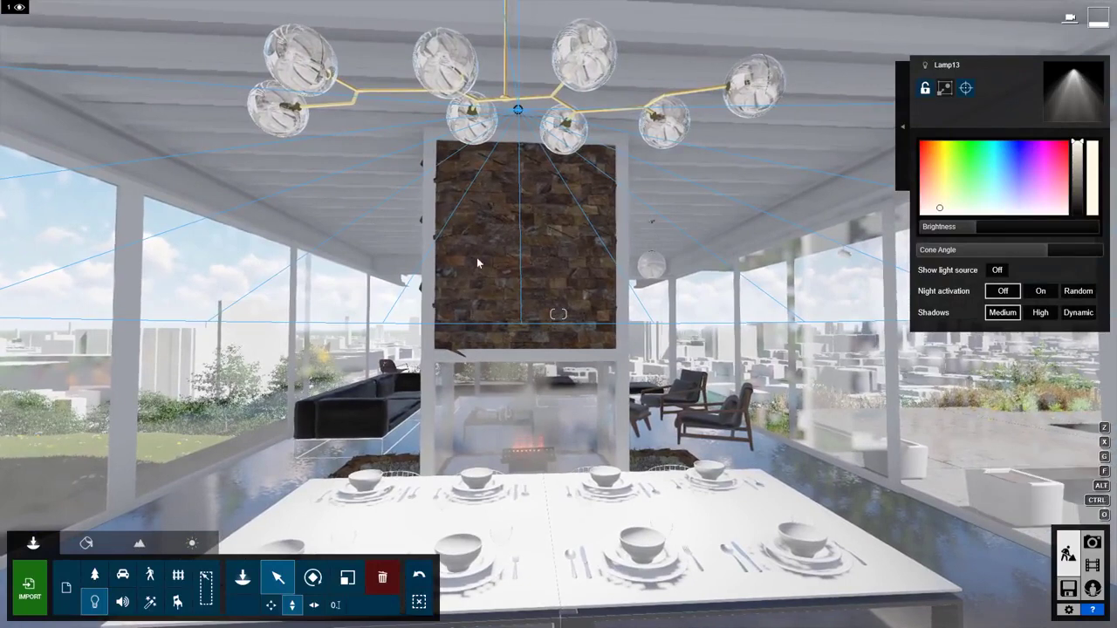
{"action": "key", "text": "m"}
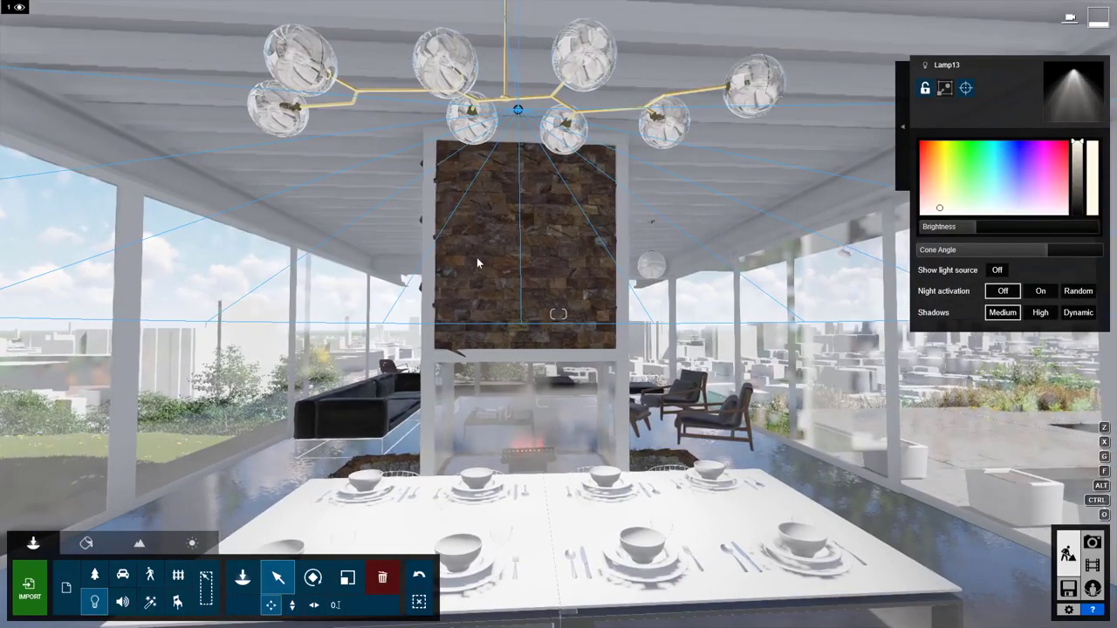
{"action": "left_click", "coordinate": [273, 606]}
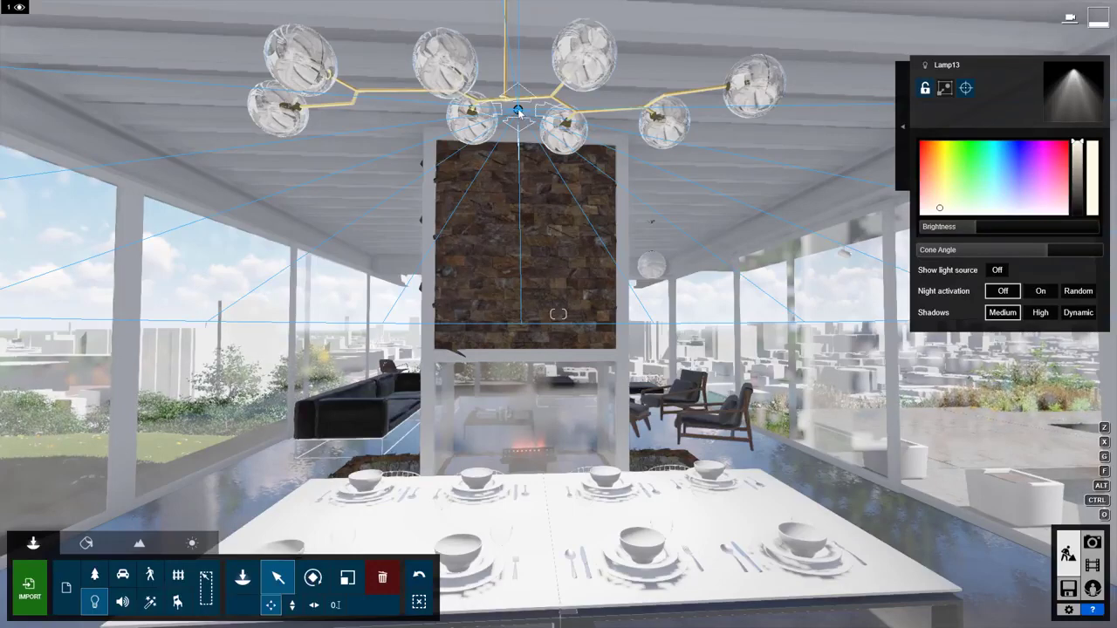
{"action": "left_click_drag", "start_coordinate": [517, 111], "coordinate": [625, 188]}
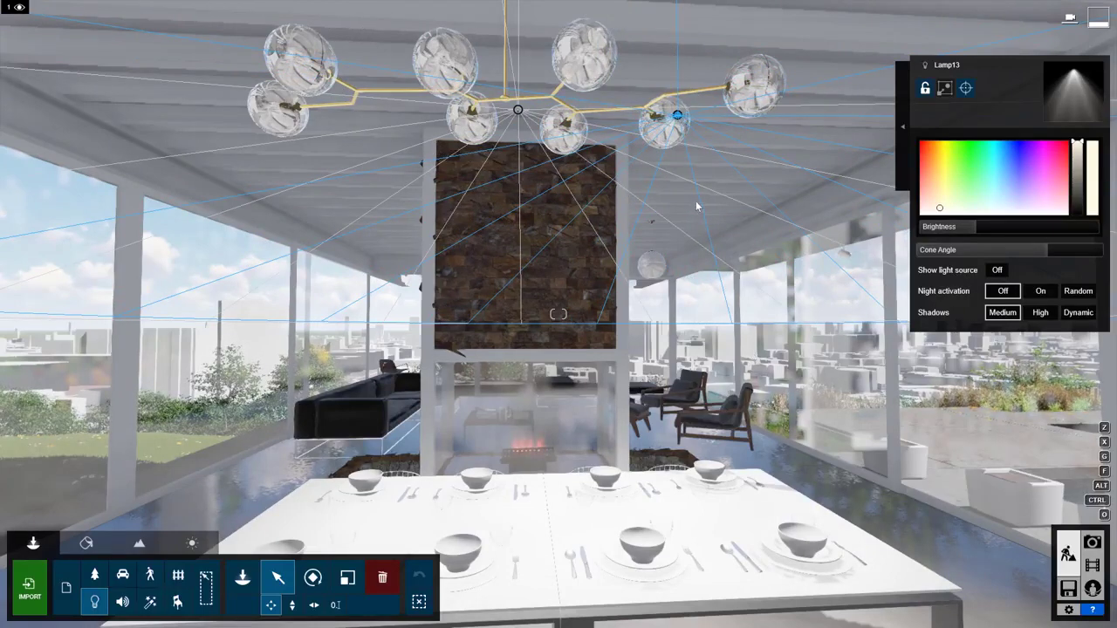
Step: Copy the new spotlight to the left end of the chandelier, on the opposite side of the central light
{"action": "mouse_move", "coordinate": [679, 117]}
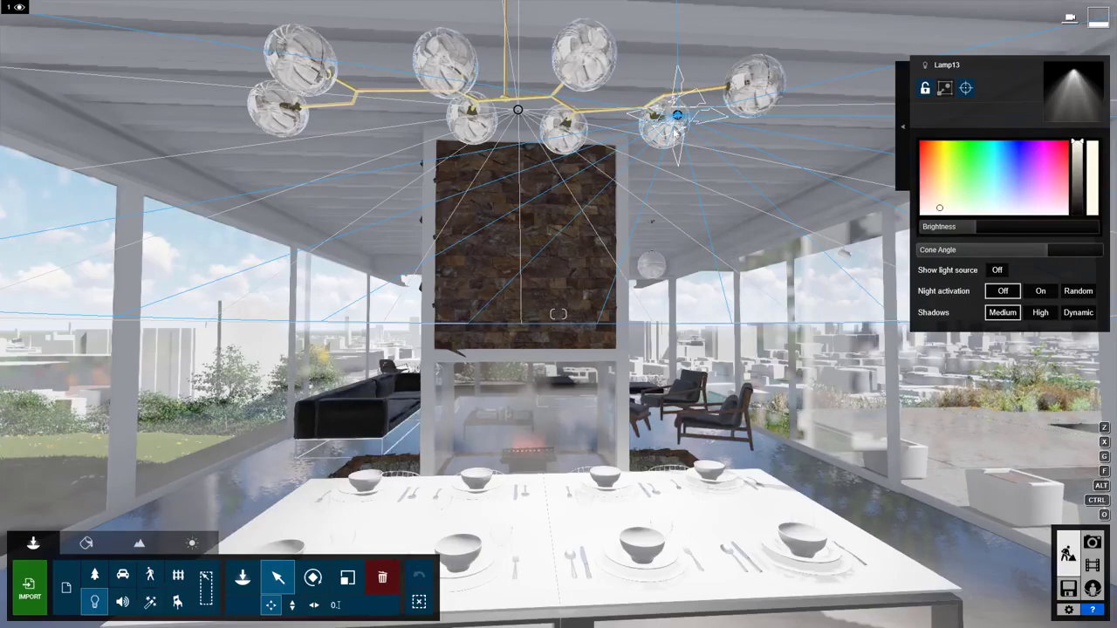
{"action": "left_click_drag", "start_coordinate": [677, 129], "coordinate": [439, 213]}
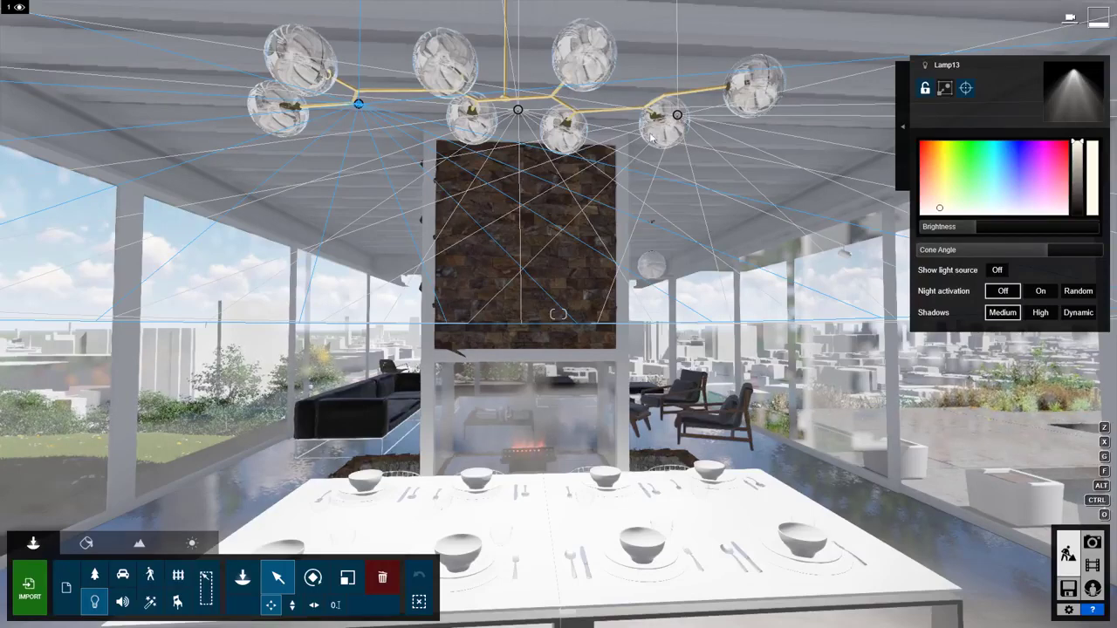
{"action": "right_click_drag", "start_coordinate": [633, 162], "coordinate": [625, 131]}
{"action": "right_click_drag", "start_coordinate": [621, 365], "coordinate": [621, 365]}
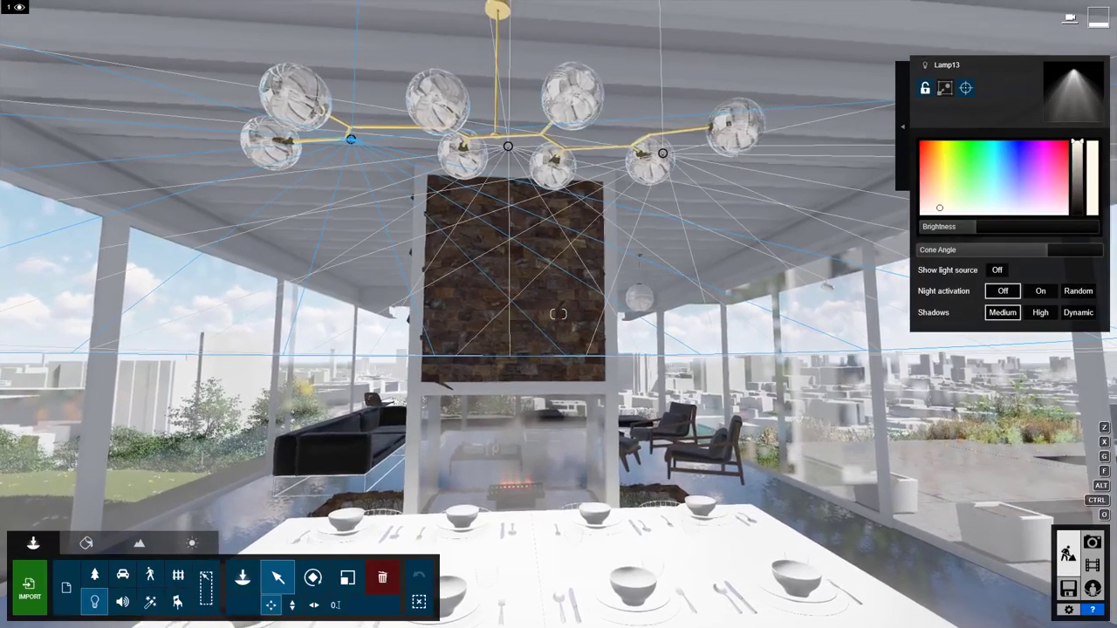